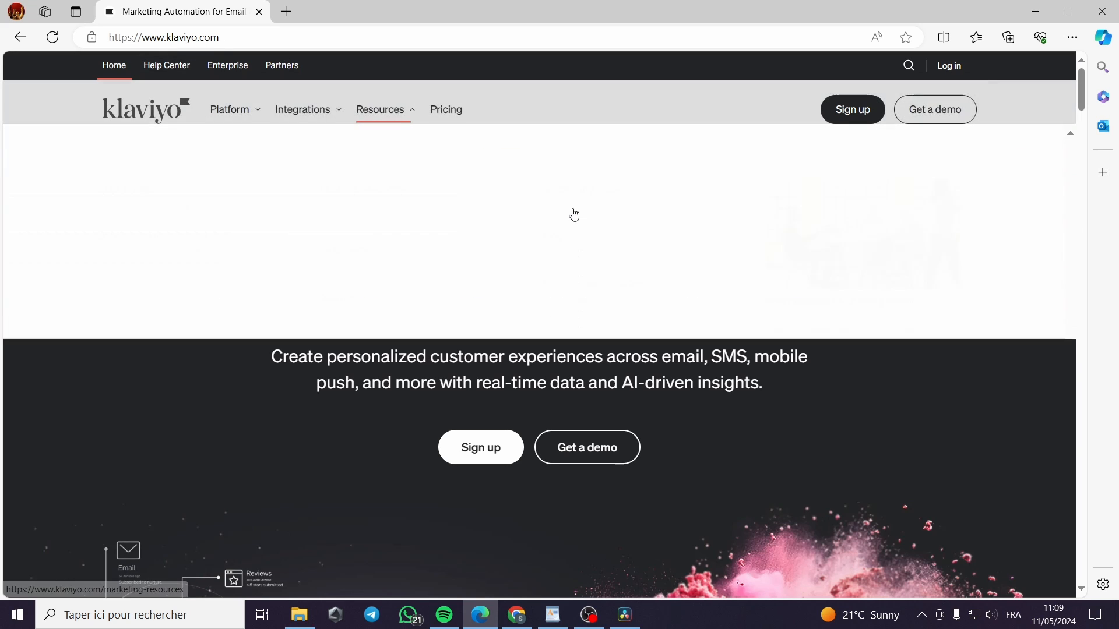
Move from Klaviyo's sign-up page to the account login page
scroll(868, 425, down, 5)
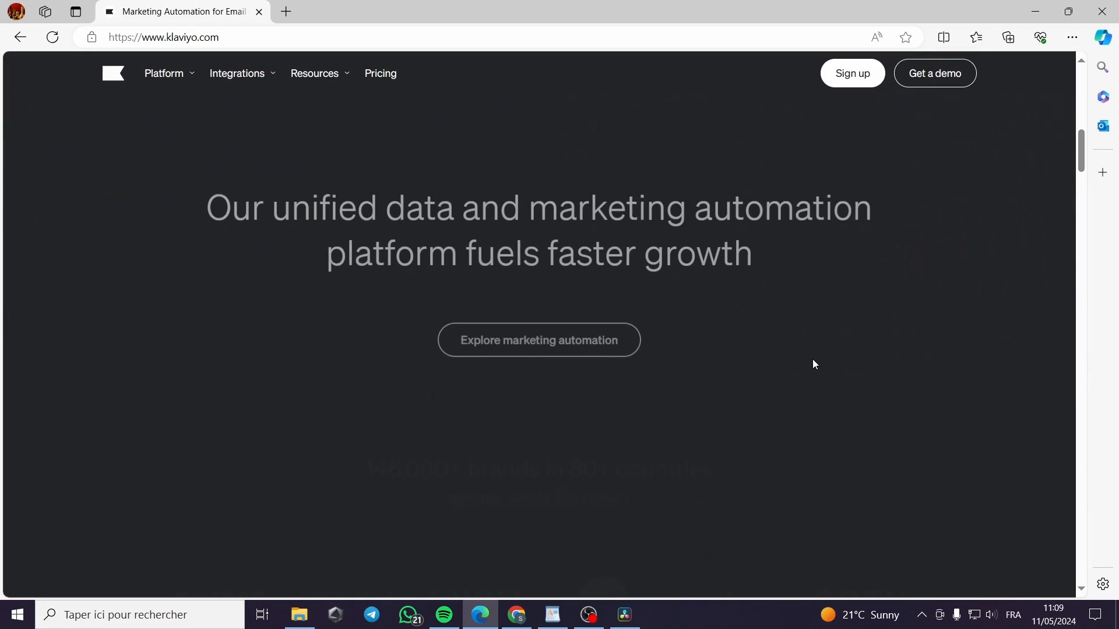
scroll(732, 338, down, 5)
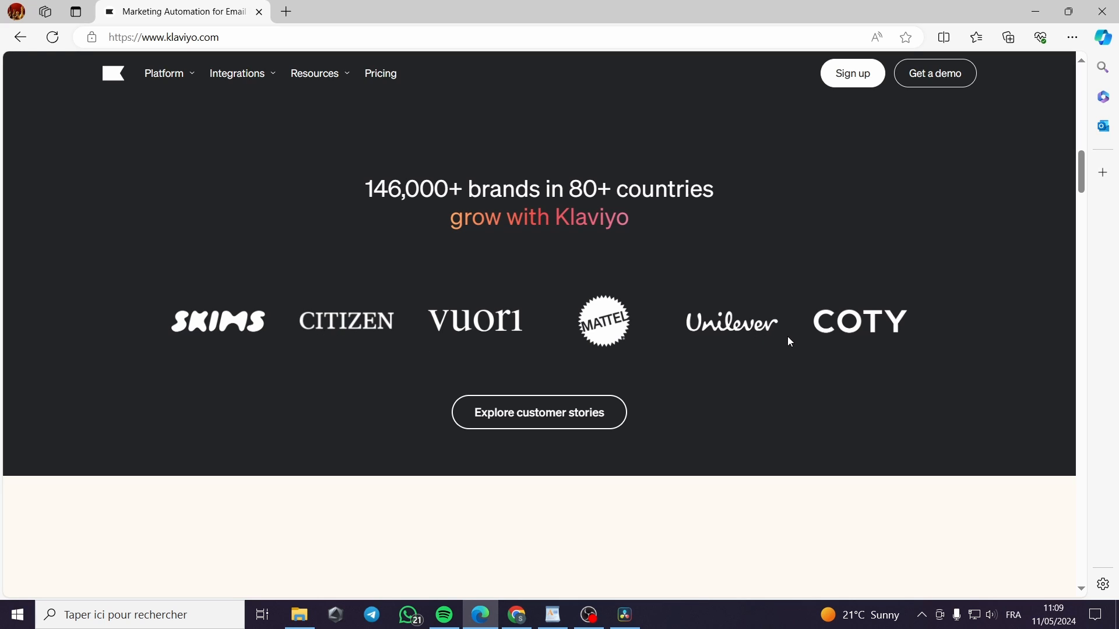
scroll(812, 216, up, 5)
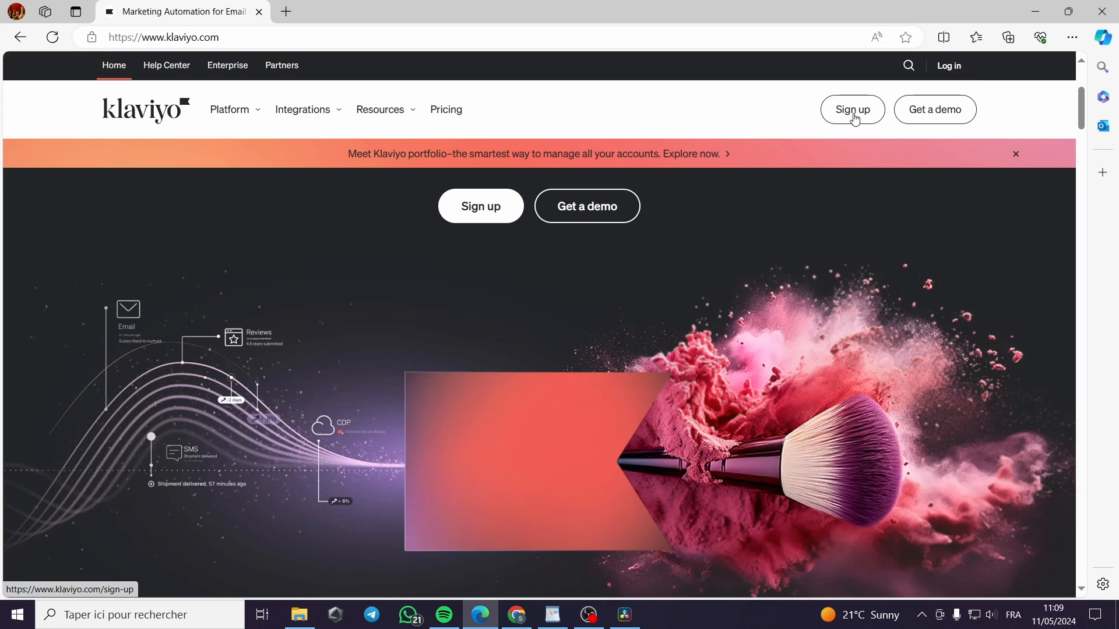
click(854, 118)
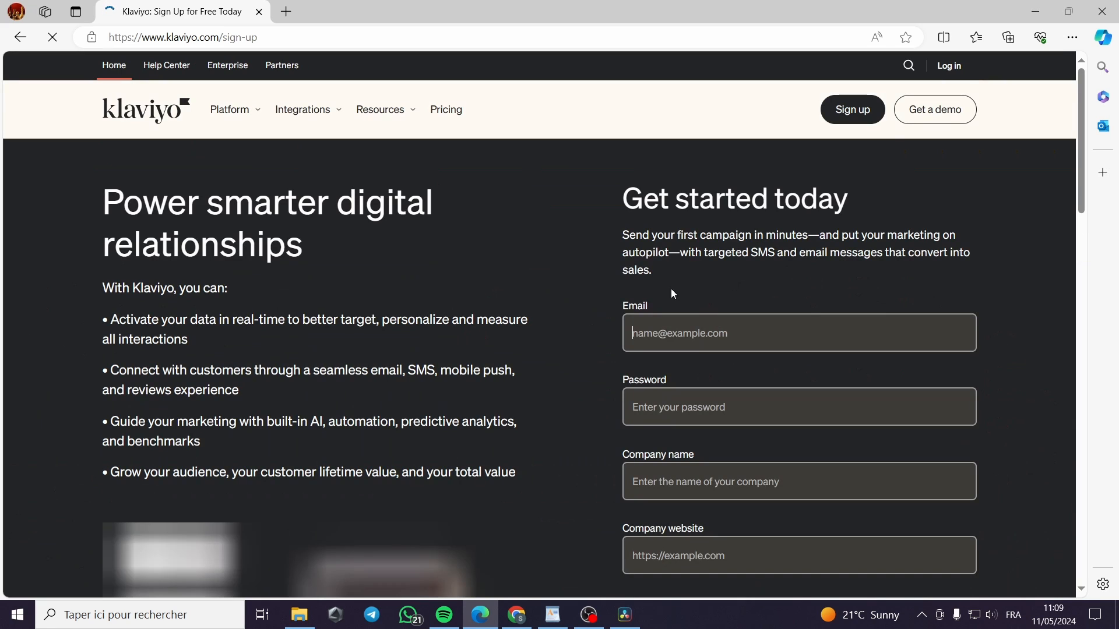
scroll(751, 274, down, 7)
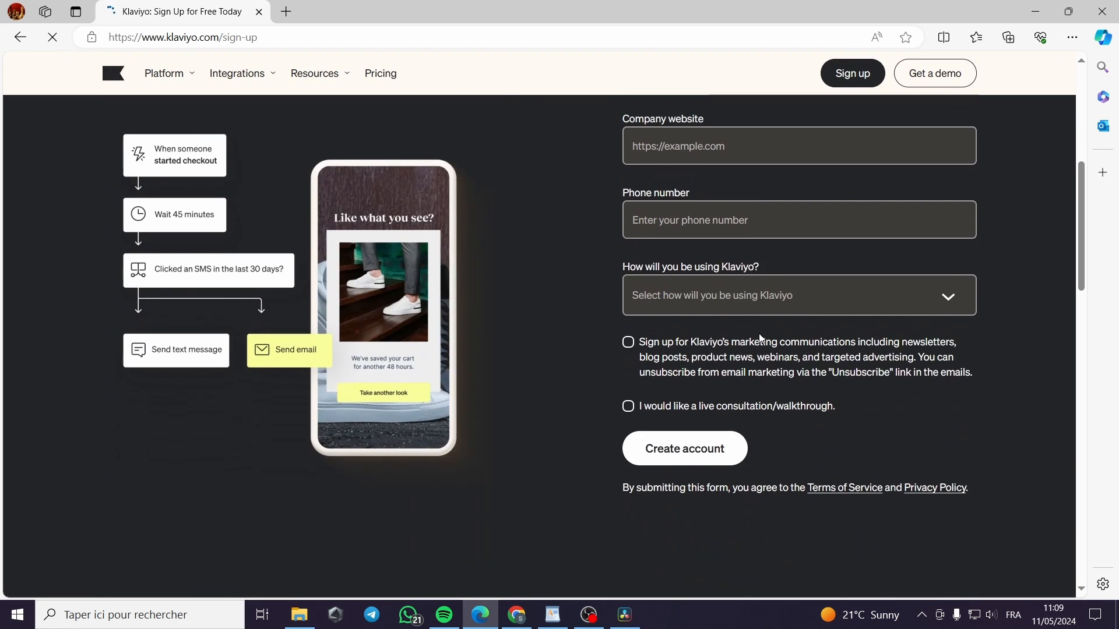
scroll(759, 343, up, 7)
click(944, 69)
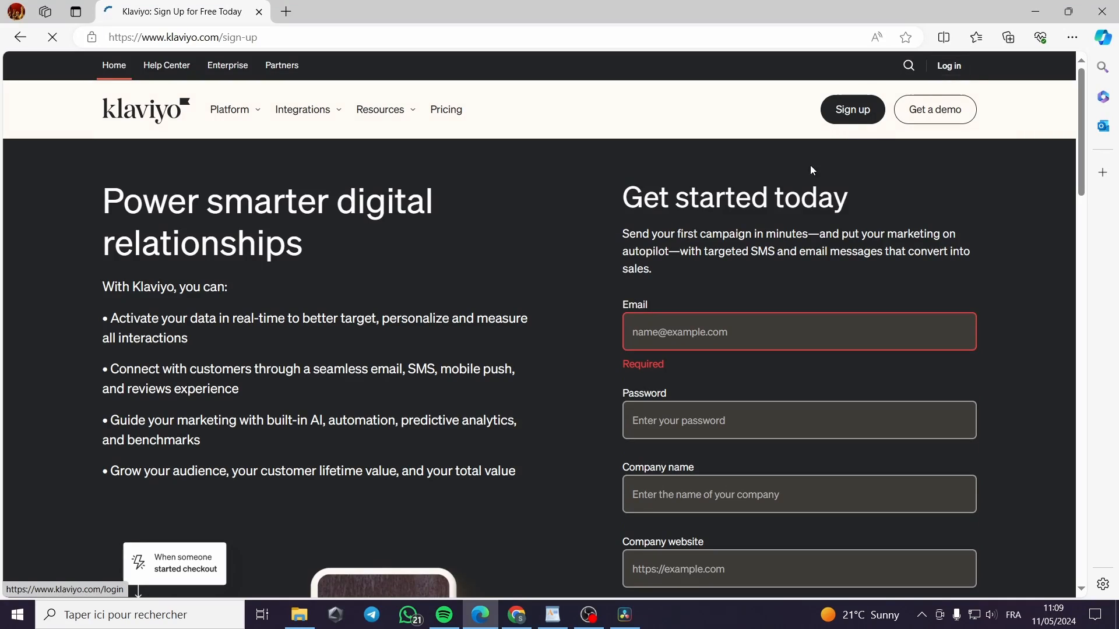
click(948, 68)
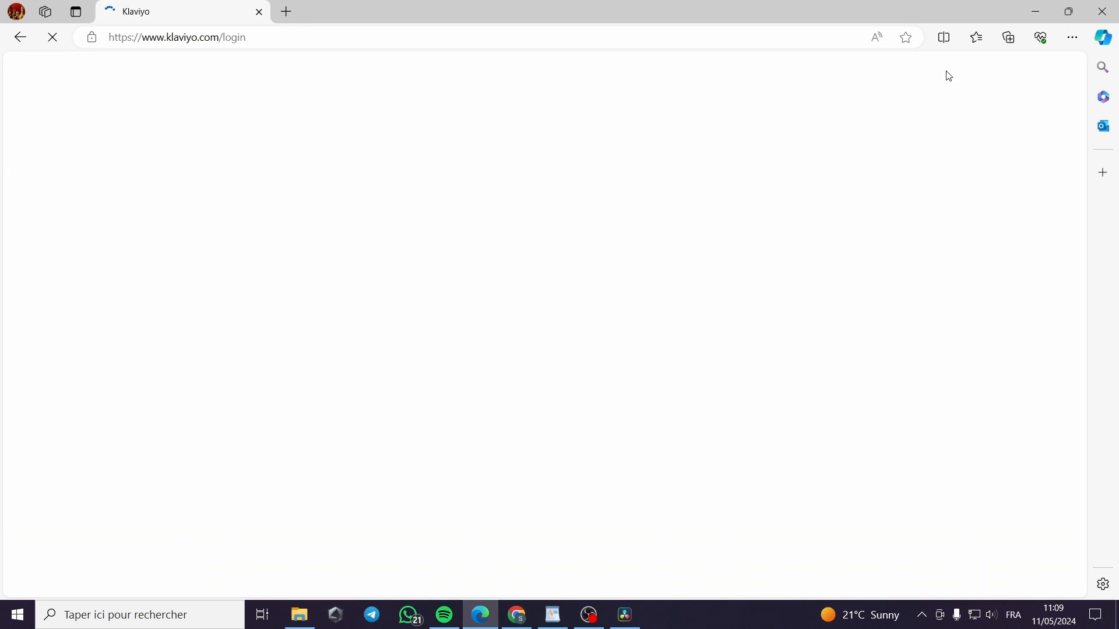
Fill in the saved account e-mail, pass the robot check, and type the account password
click(447, 271)
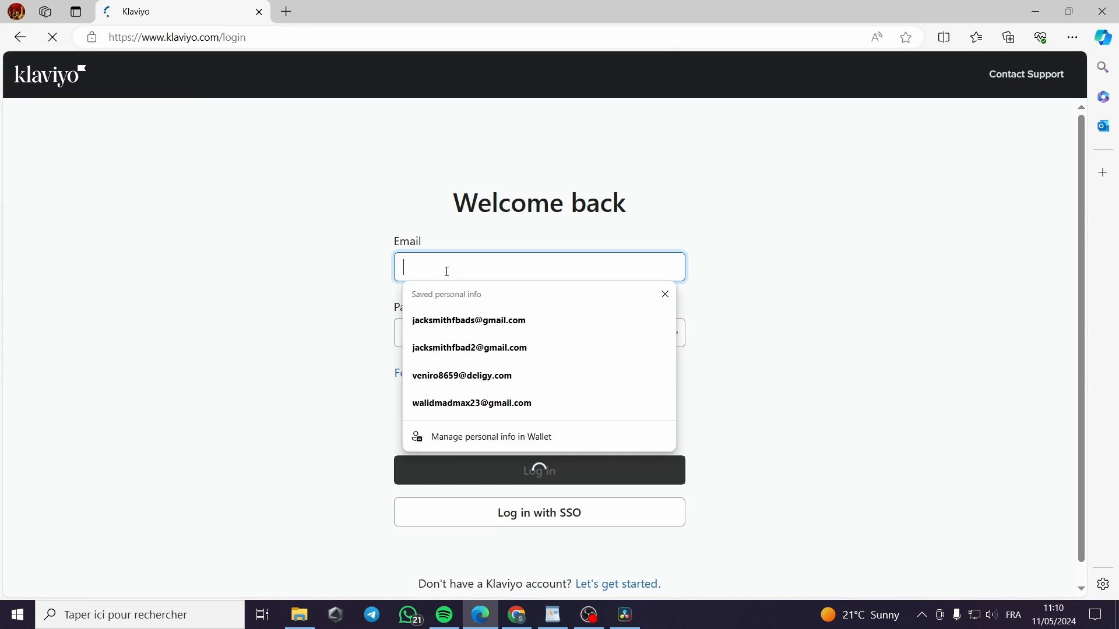
click(461, 321)
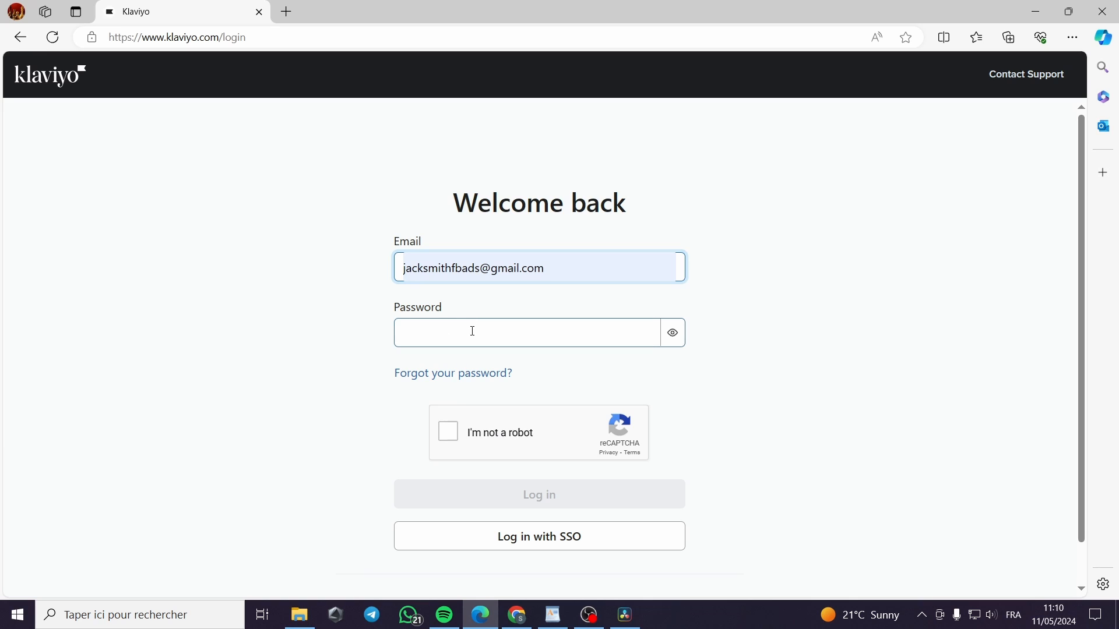
click(472, 331)
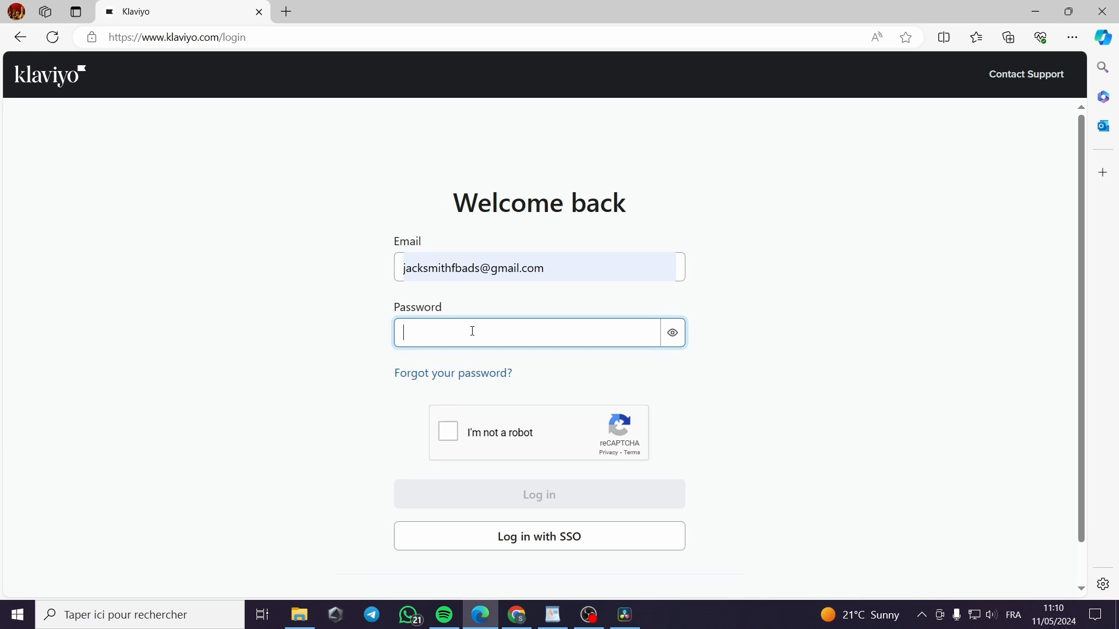
click(450, 439)
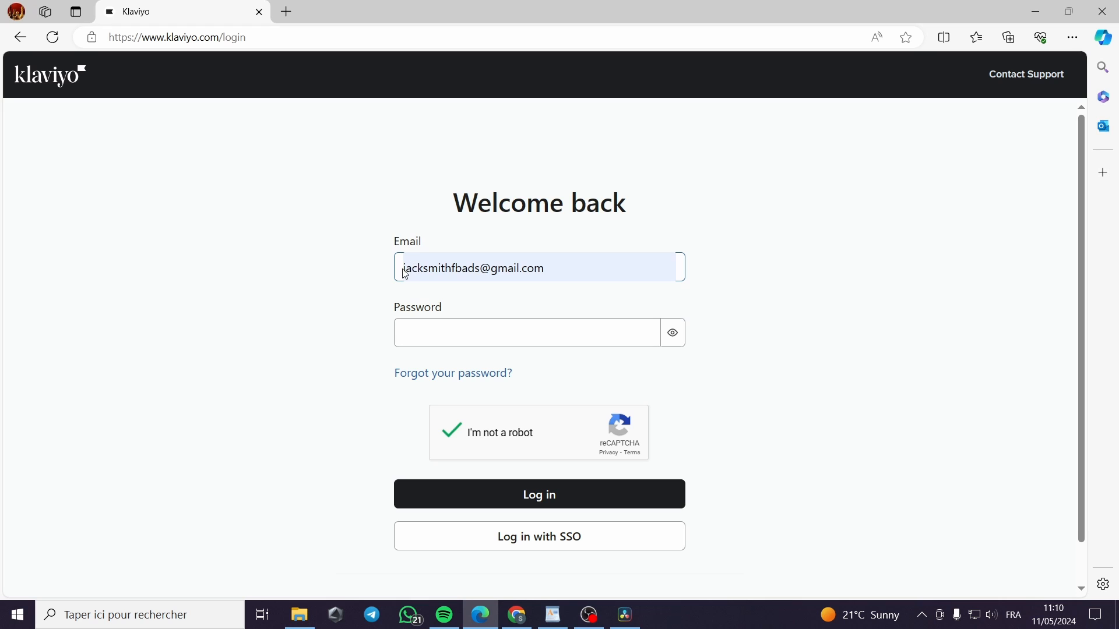
click(487, 338)
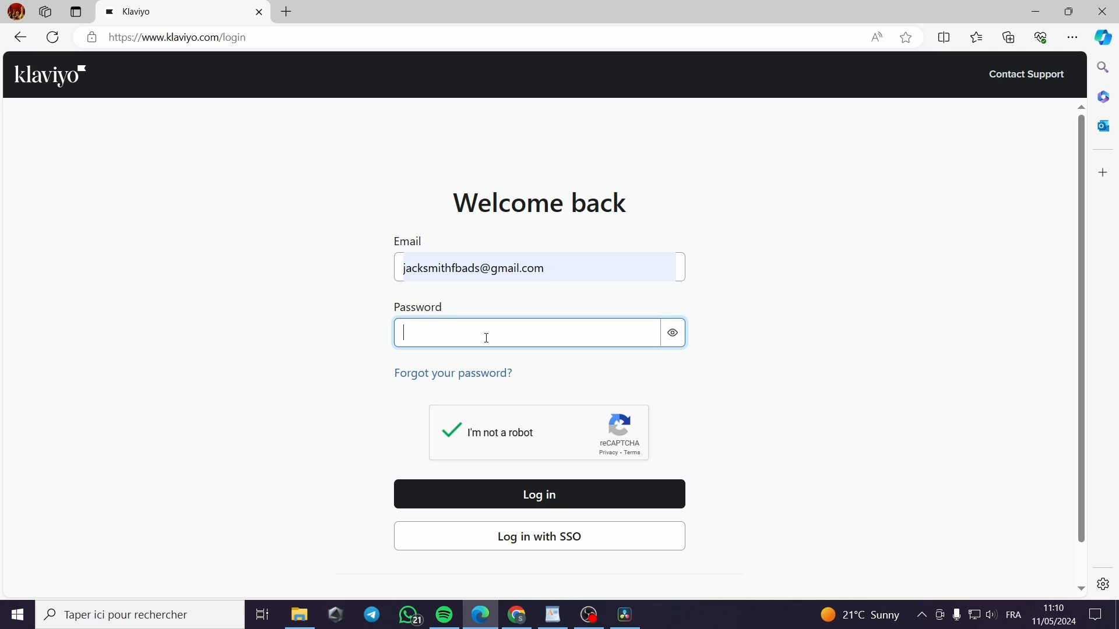
text(••)
text(•)
key(BackSpace)
text(•••••••••••)
Submit the login and open the empty Campaigns page from the sidebar
click(558, 499)
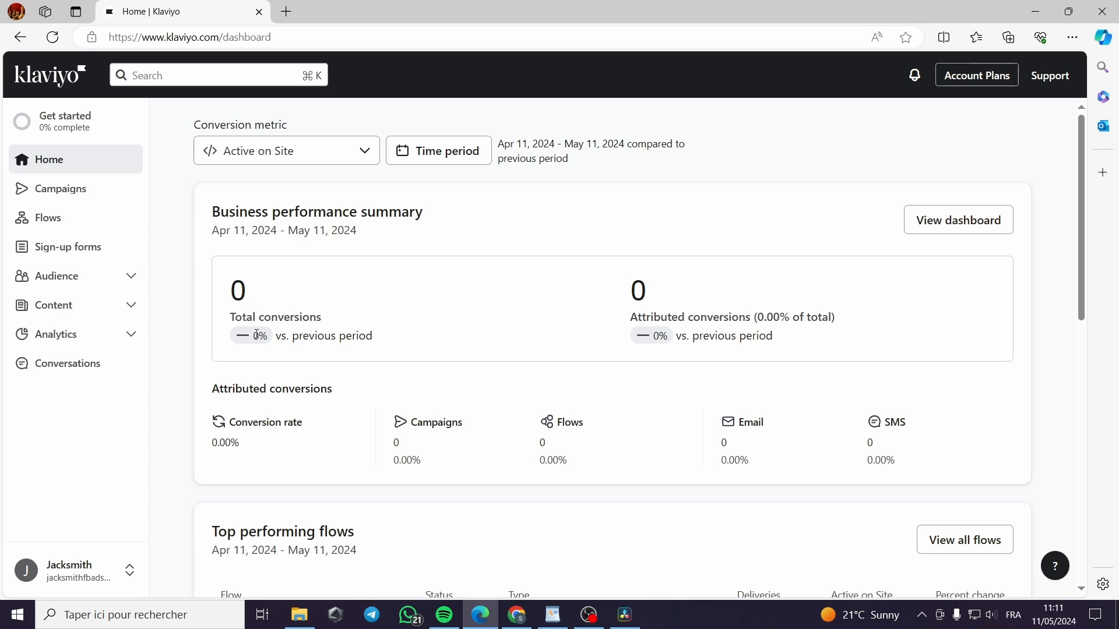
click(115, 198)
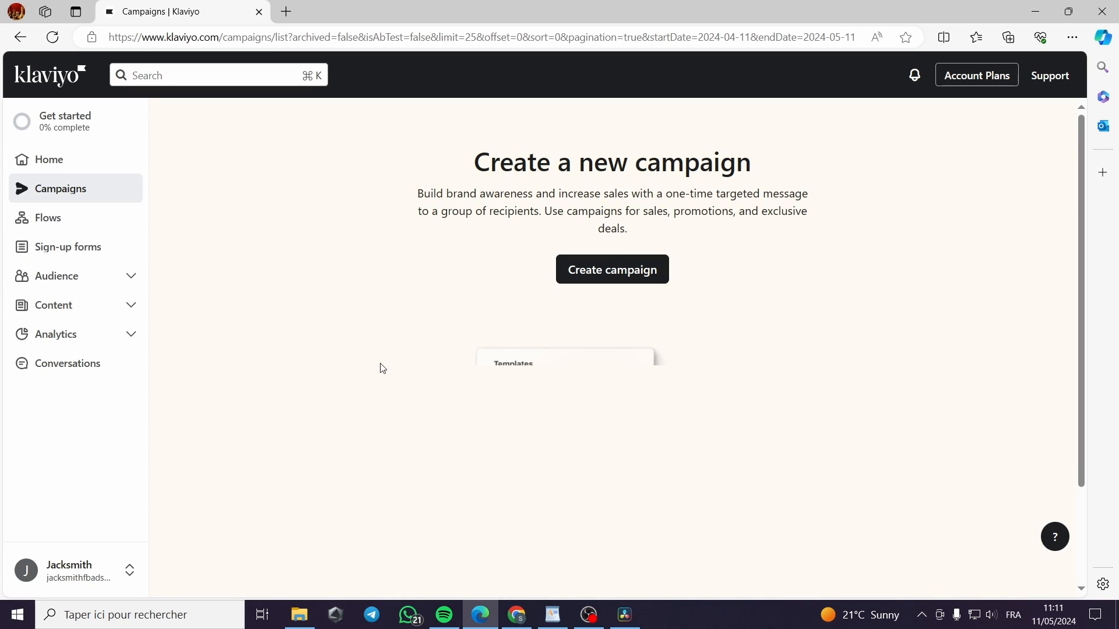
scroll(766, 367, down, 2)
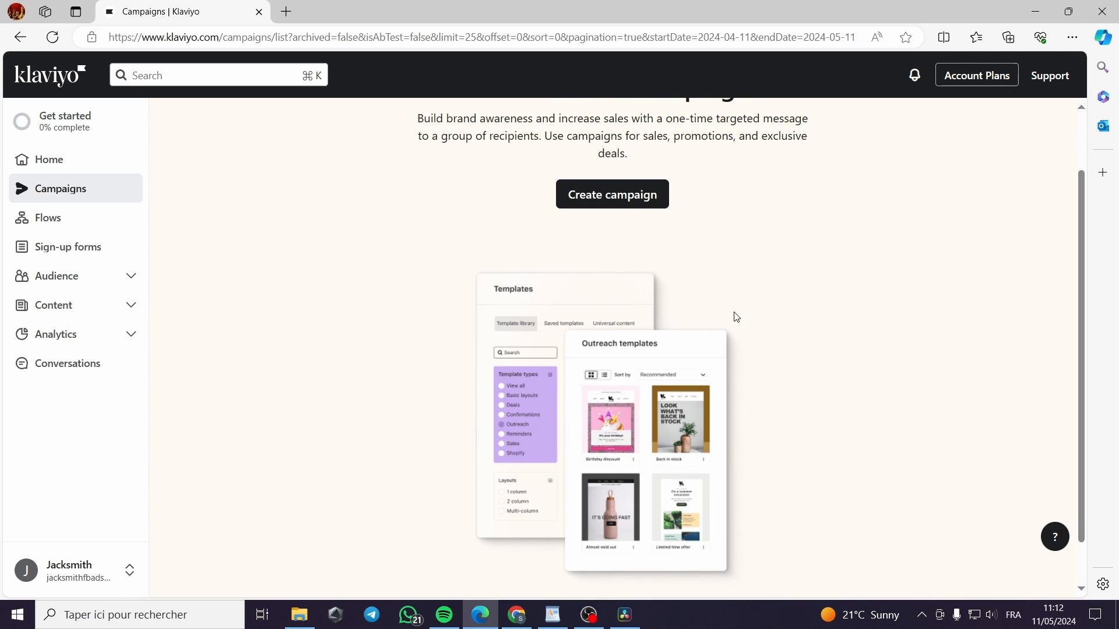
scroll(732, 315, up, 2)
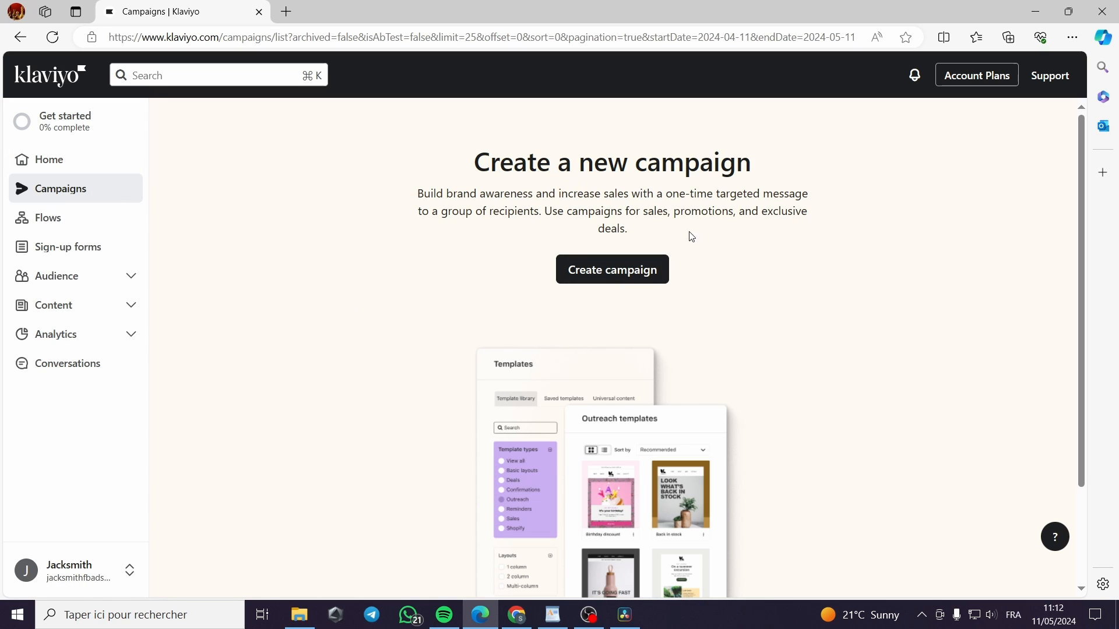
Create a new campaign and rename it 'SmS Campaign'
click(595, 269)
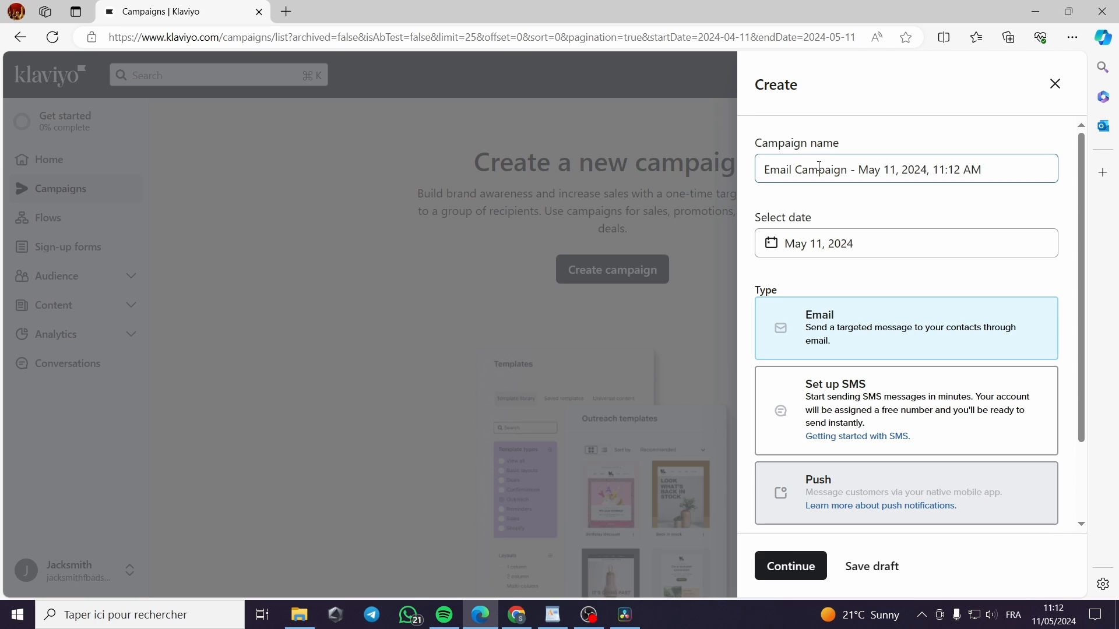
drag(999, 176, 849, 177)
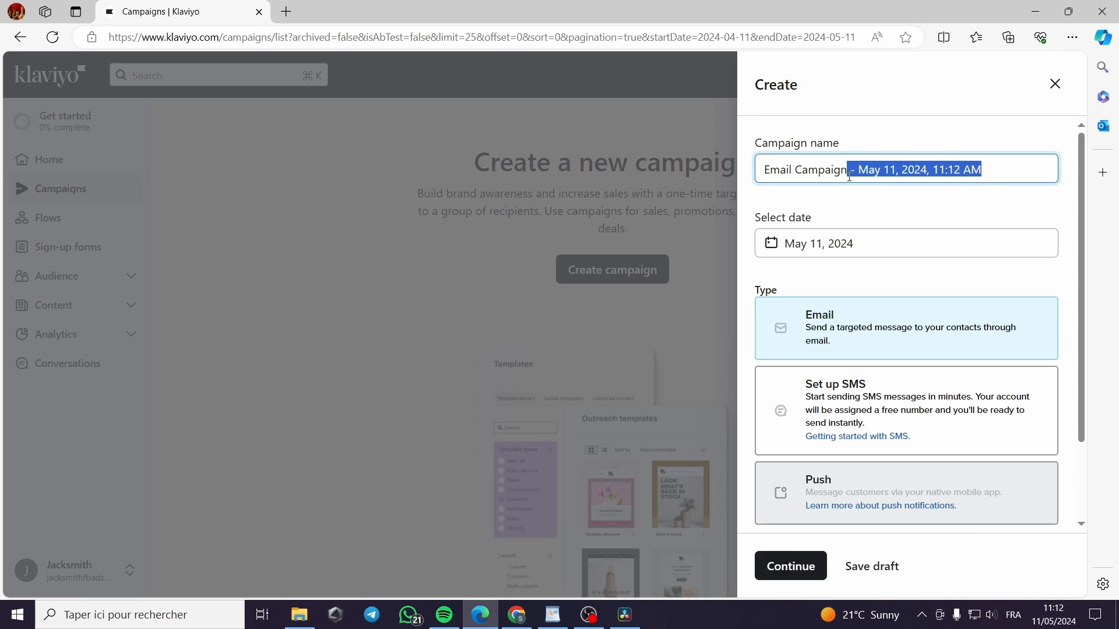
key(BackSpace)
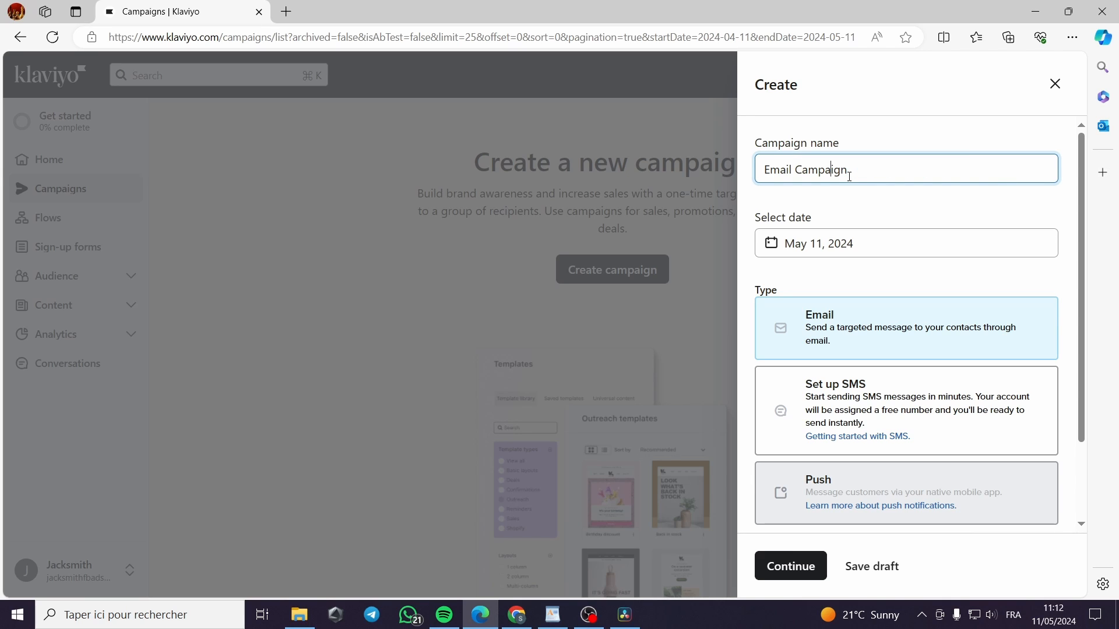
key(BackSpace)
key(BackSpace)
key(BackSpace)
key(BackSpace)
key(BackSpace)
text(SLS)
key(BackSpace)
text(m)
Make it an SMS campaign tagged 'sms' and continue to SMS setup
scroll(845, 402, down, 1)
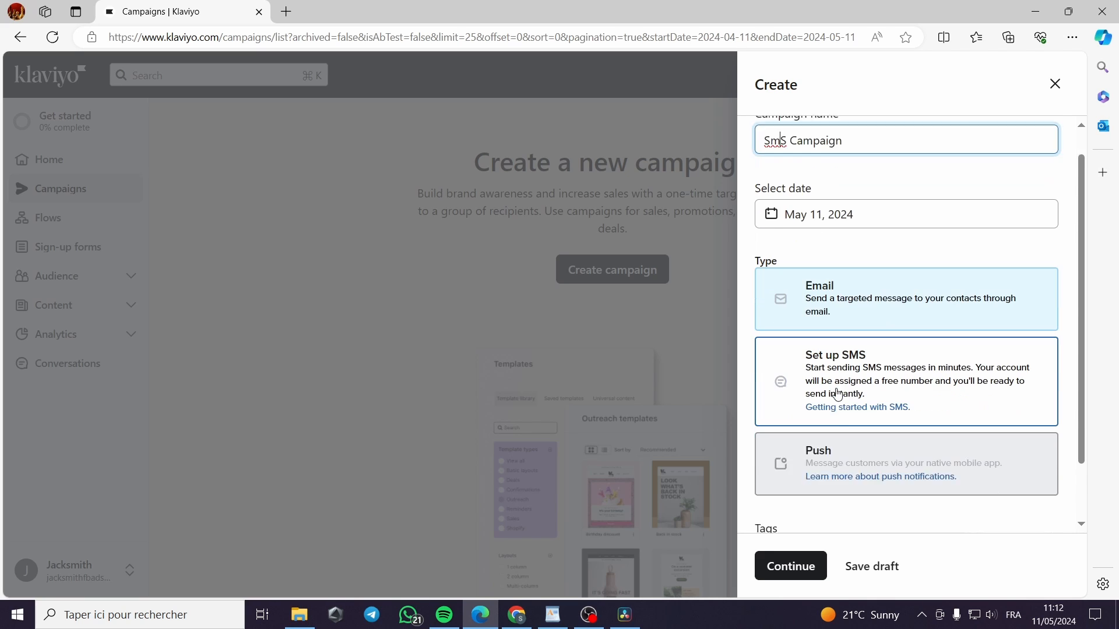
click(880, 337)
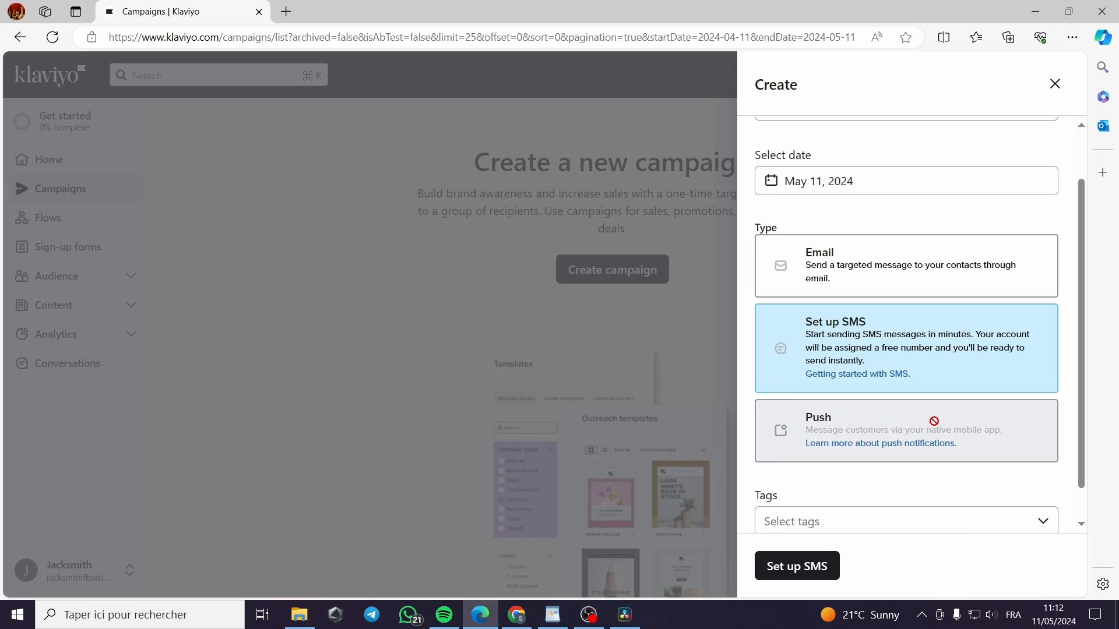
scroll(932, 422, down, 1)
click(841, 491)
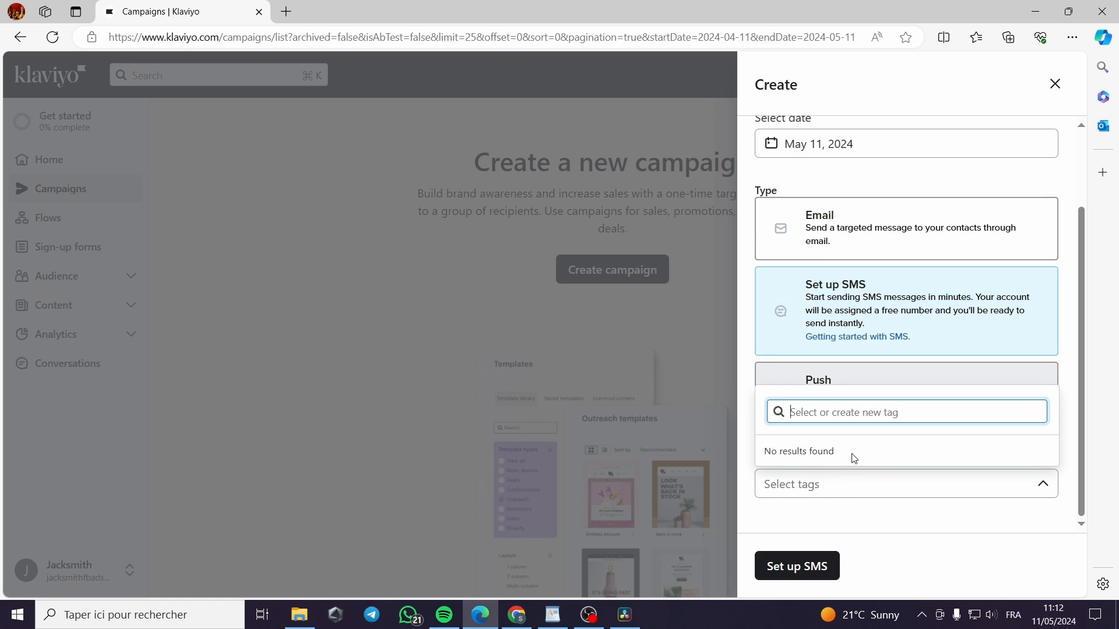
text(sms)
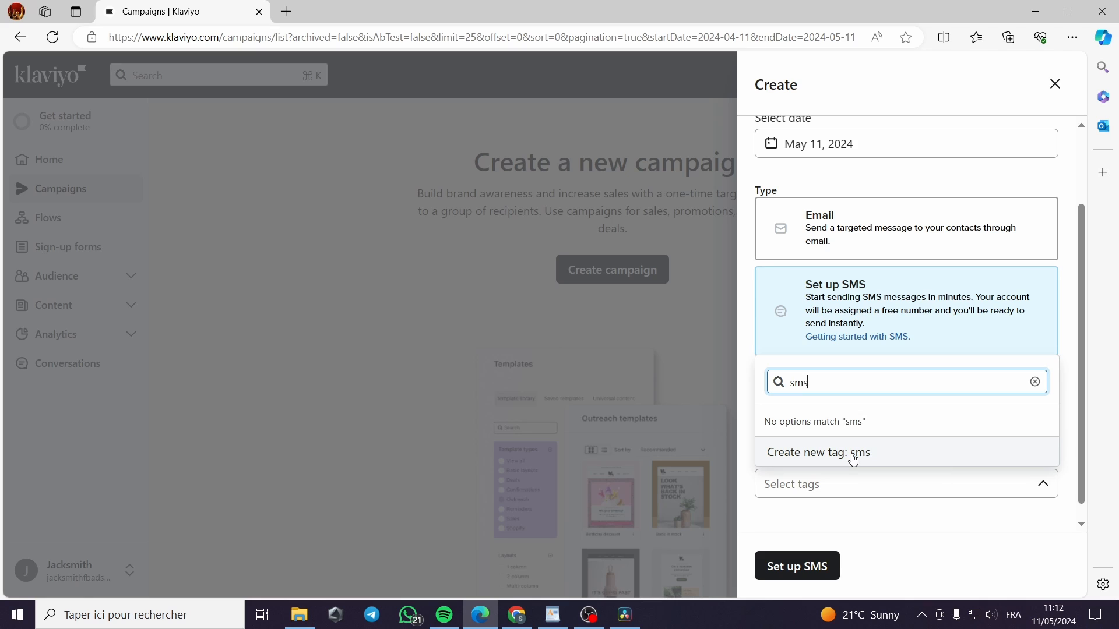
click(853, 459)
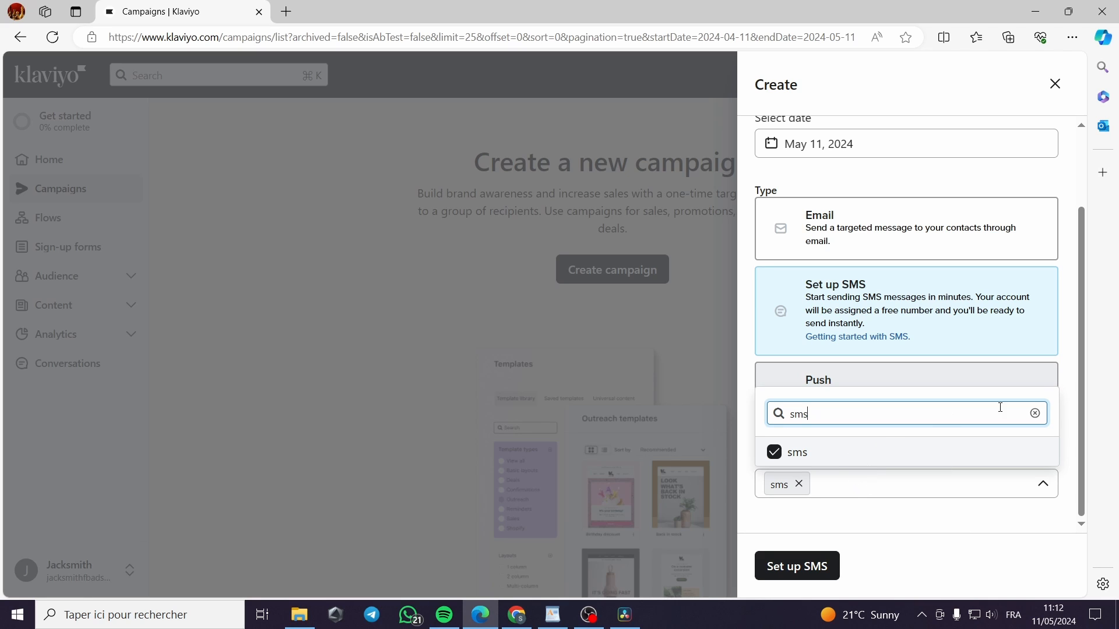
click(807, 573)
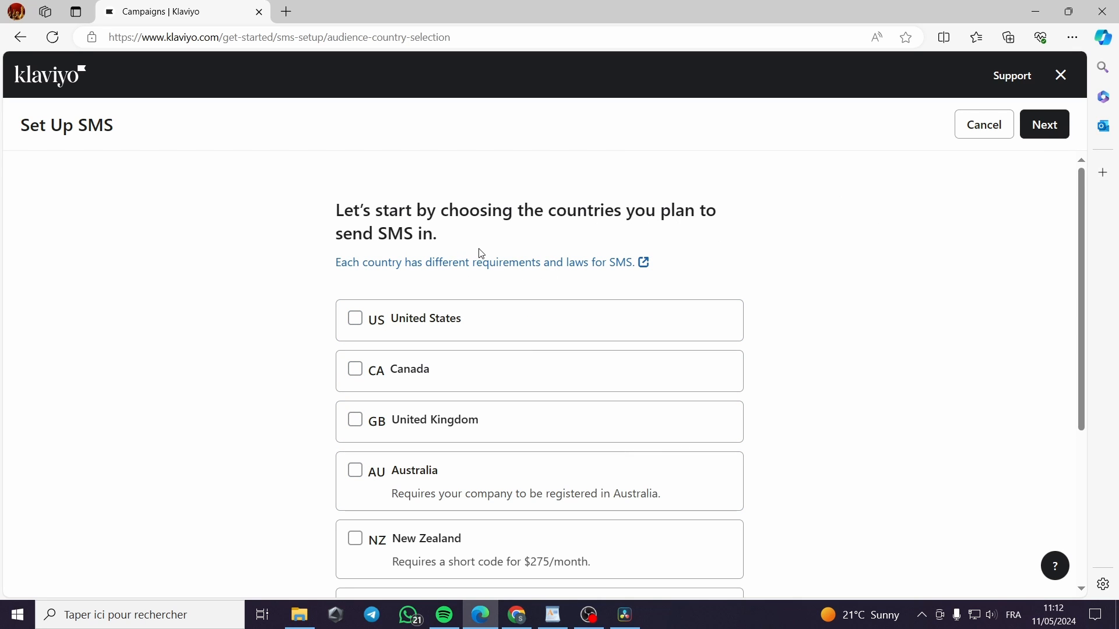
Select United States, Canada and United Kingdom as SMS countries and continue
scroll(712, 319, down, 5)
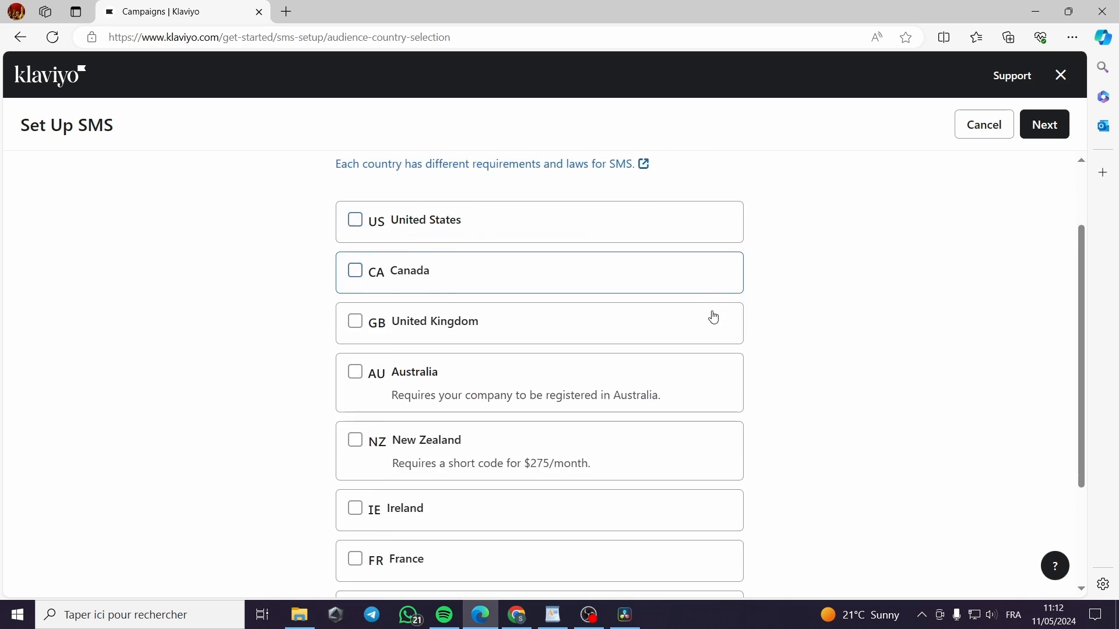
scroll(706, 322, up, 5)
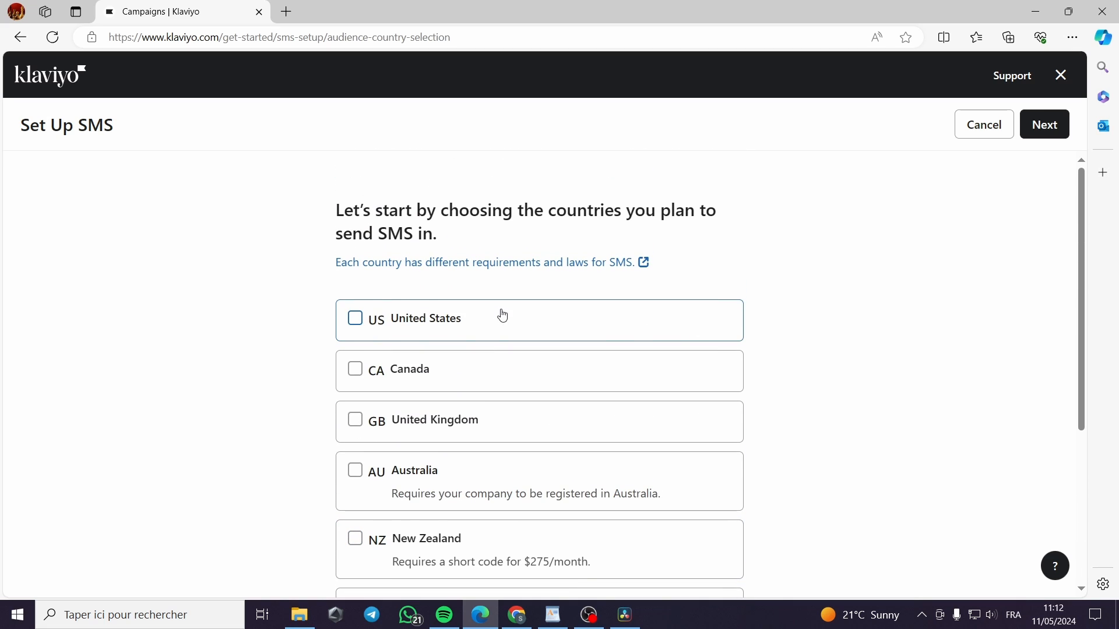
click(354, 320)
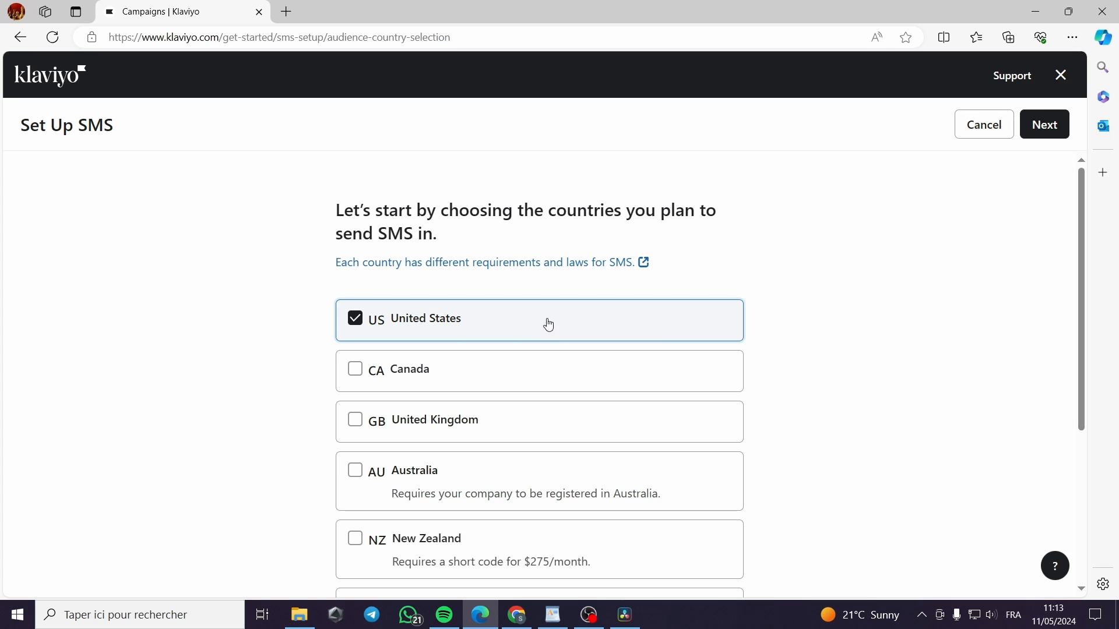
click(354, 371)
scroll(639, 366, down, 1)
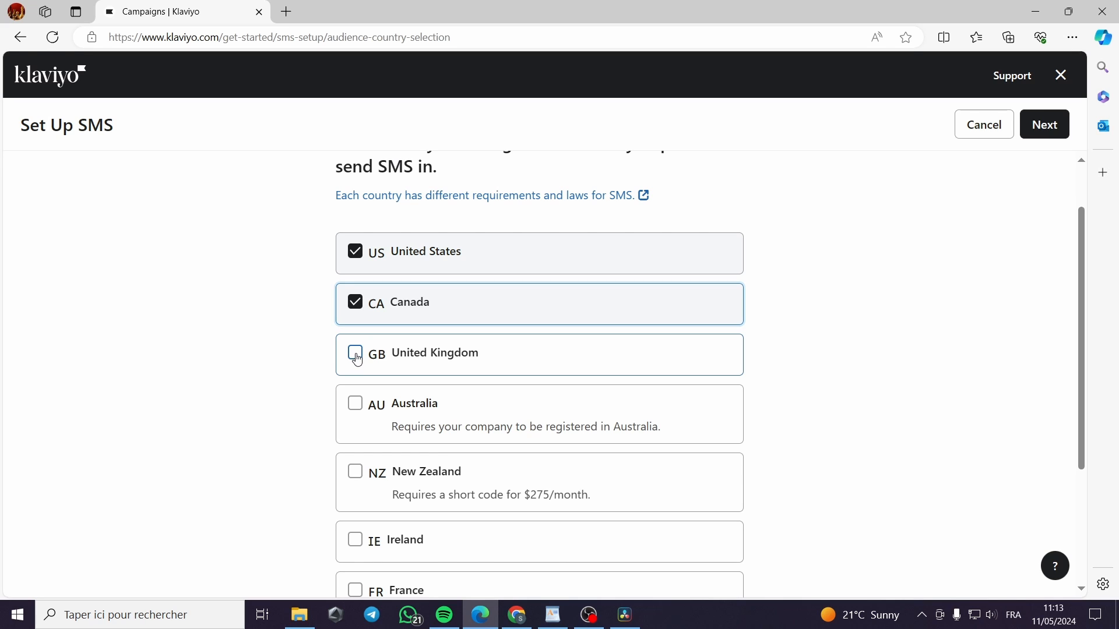
click(399, 358)
scroll(664, 356, down, 3)
scroll(934, 424, up, 5)
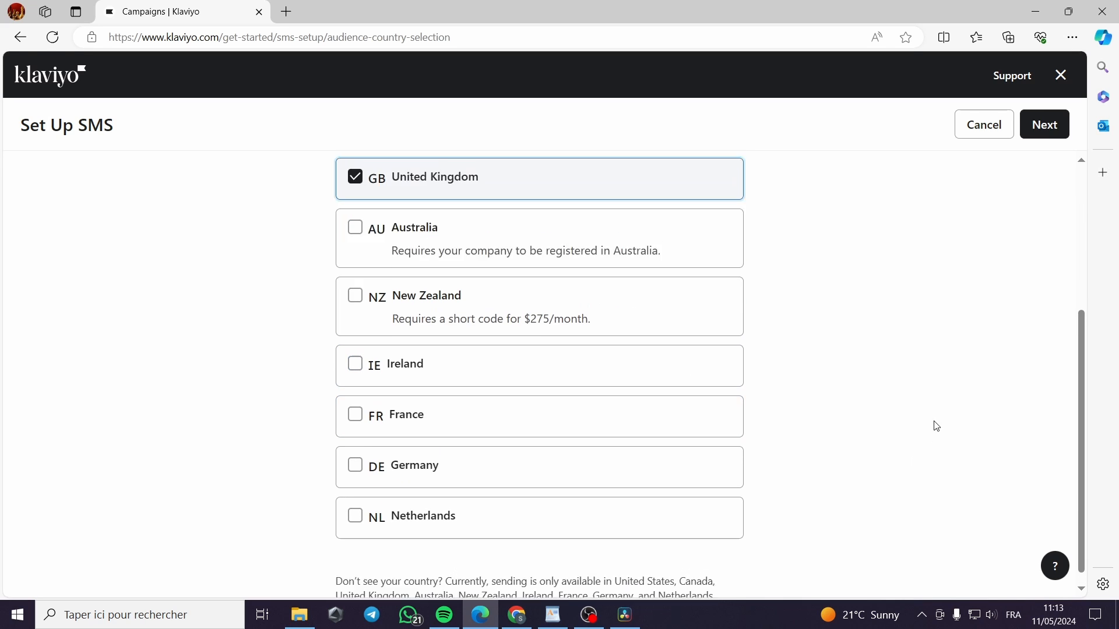
click(1044, 126)
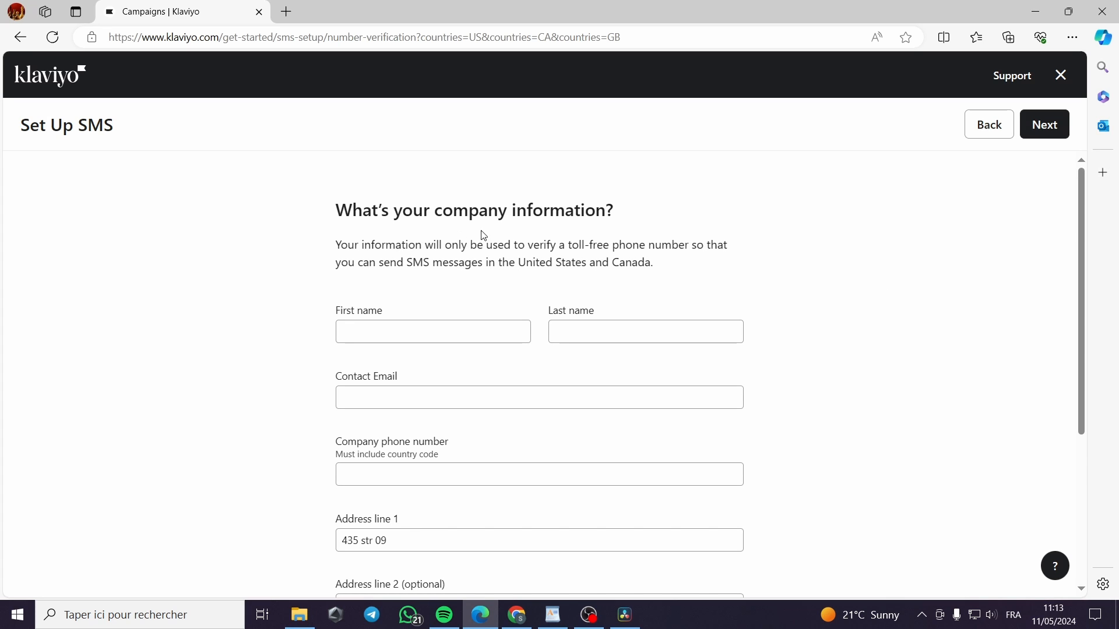
Autofill the company information form from the saved personal details
scroll(443, 313, down, 1)
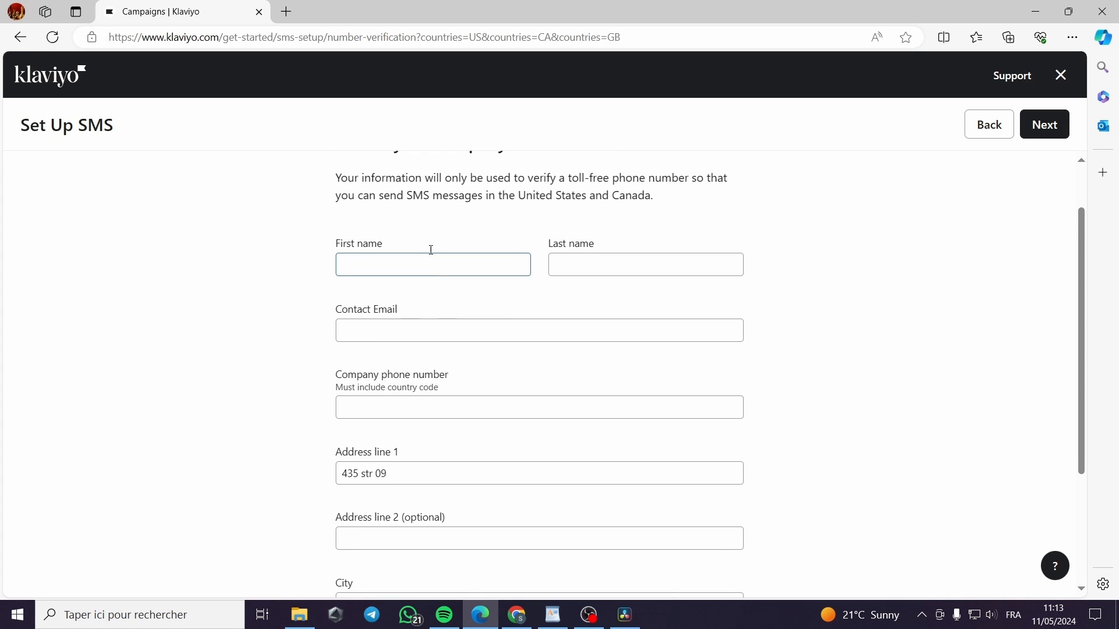
click(345, 411)
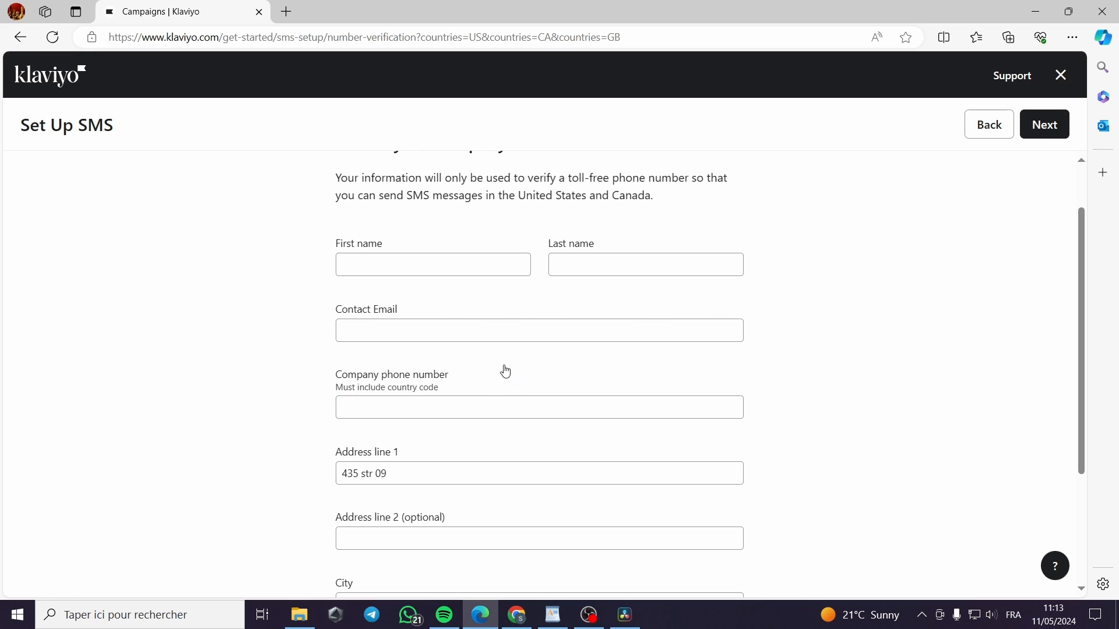
click(363, 260)
click(369, 266)
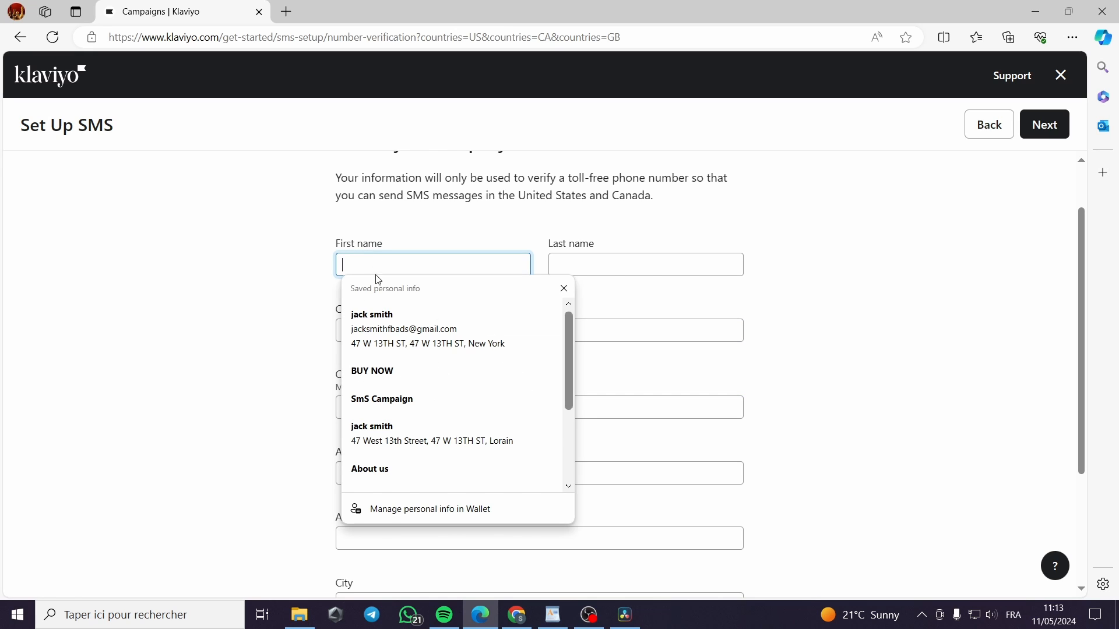
click(375, 317)
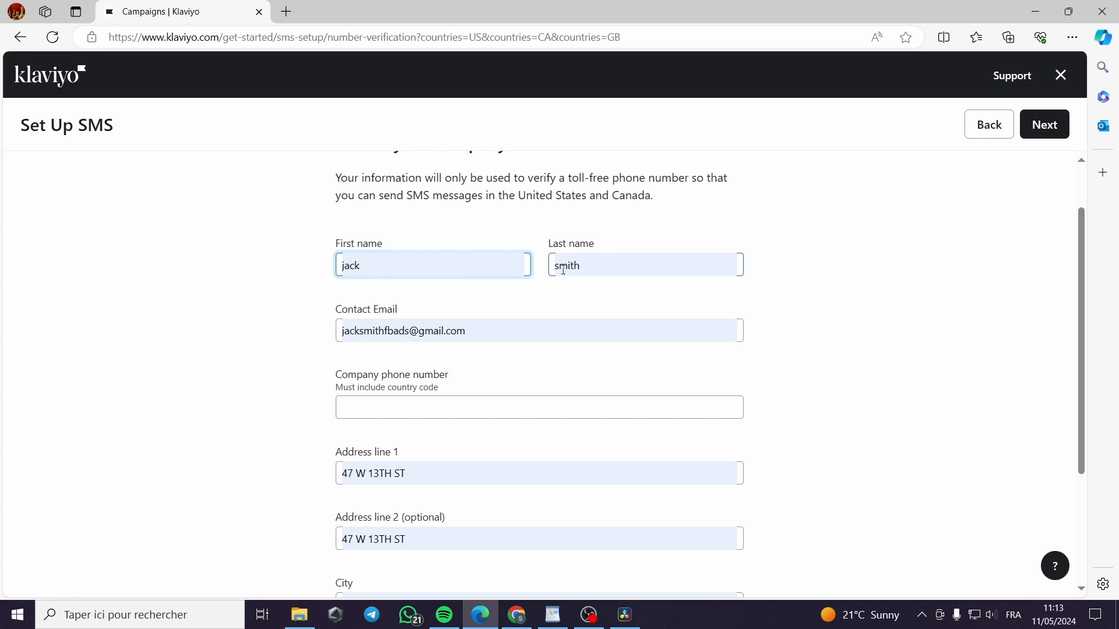
Clear Address line 2 and select the last digits of the postal code
scroll(513, 358, down, 2)
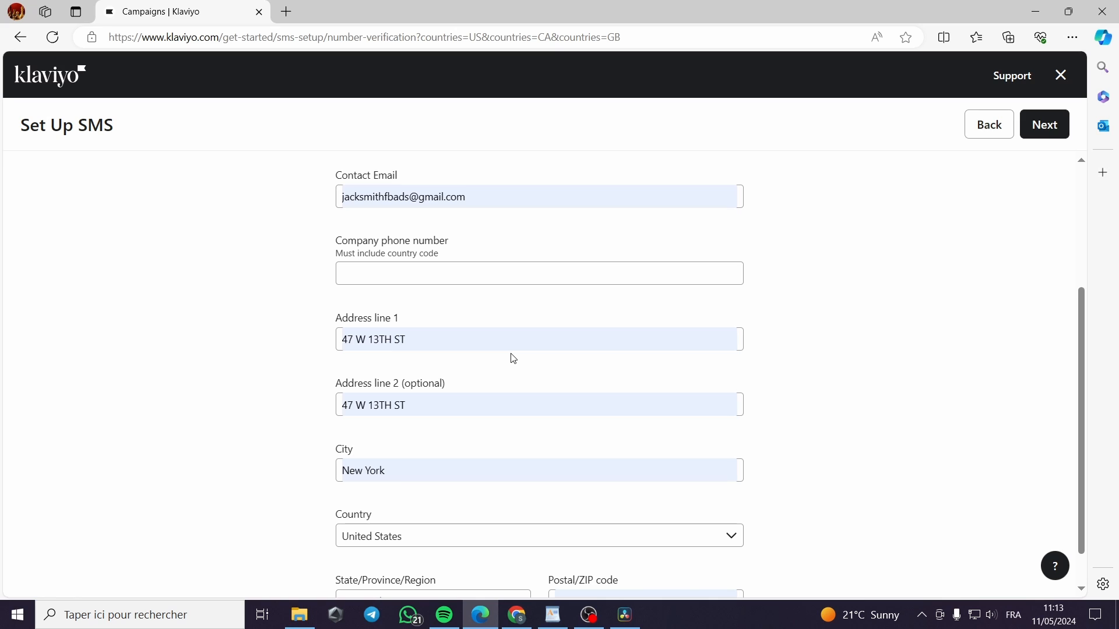
click(414, 404)
drag(414, 404, 339, 411)
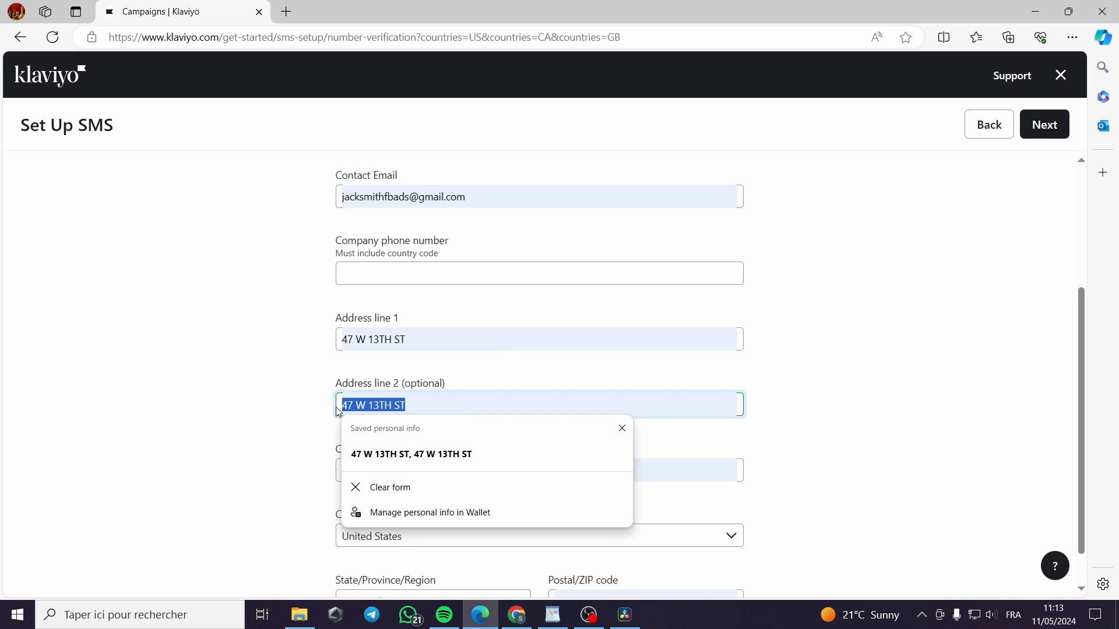
key(BackSpace)
scroll(465, 487, down, 1)
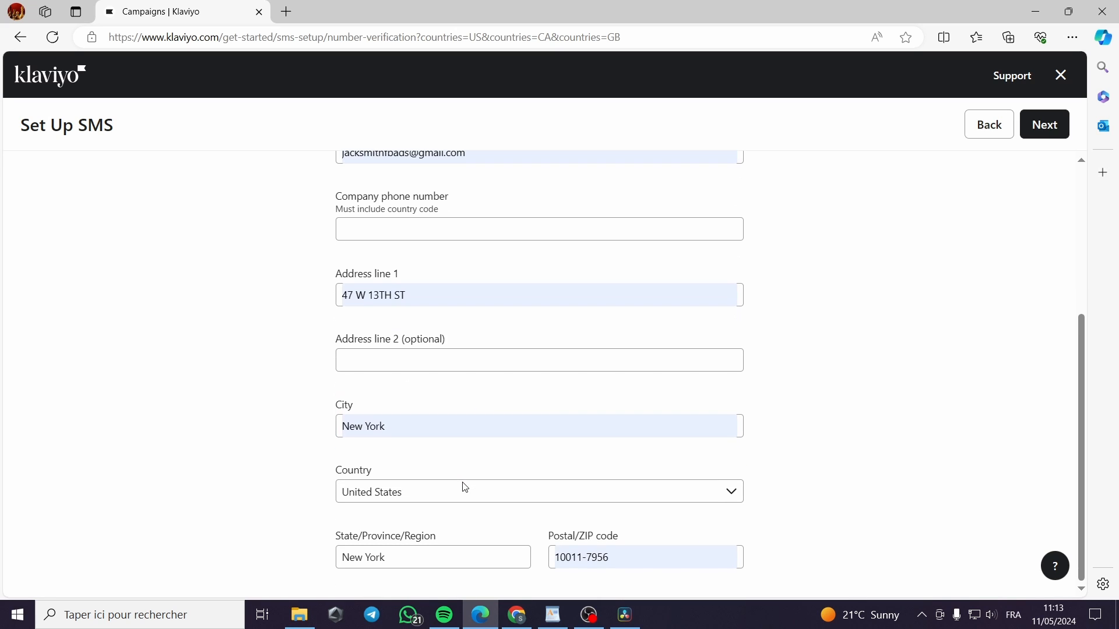
drag(629, 557, 587, 557)
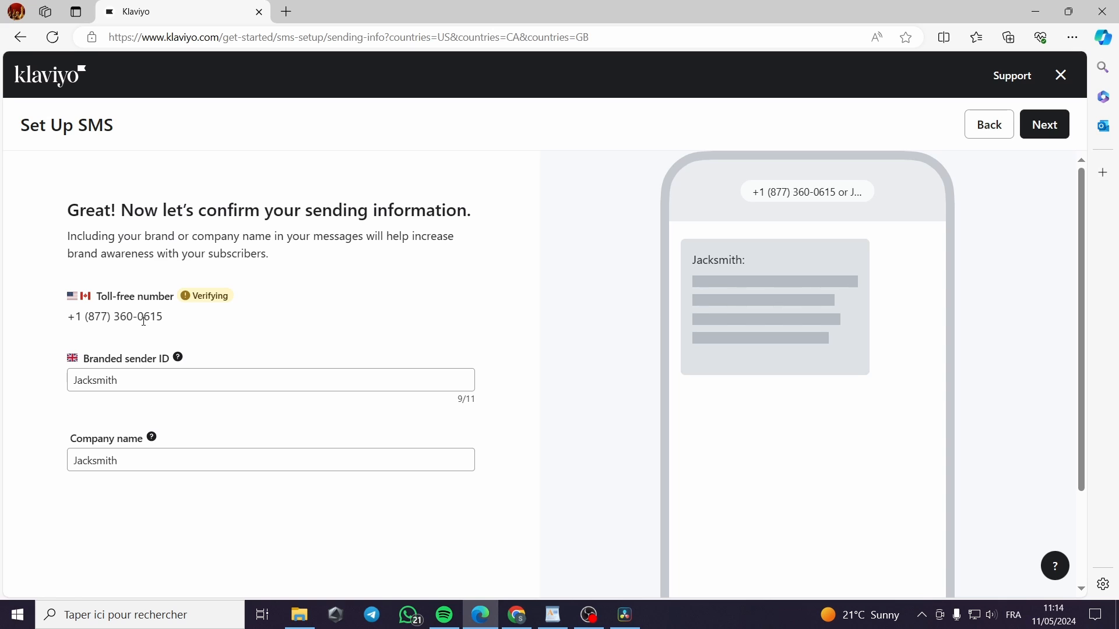
scroll(106, 330, down, 2)
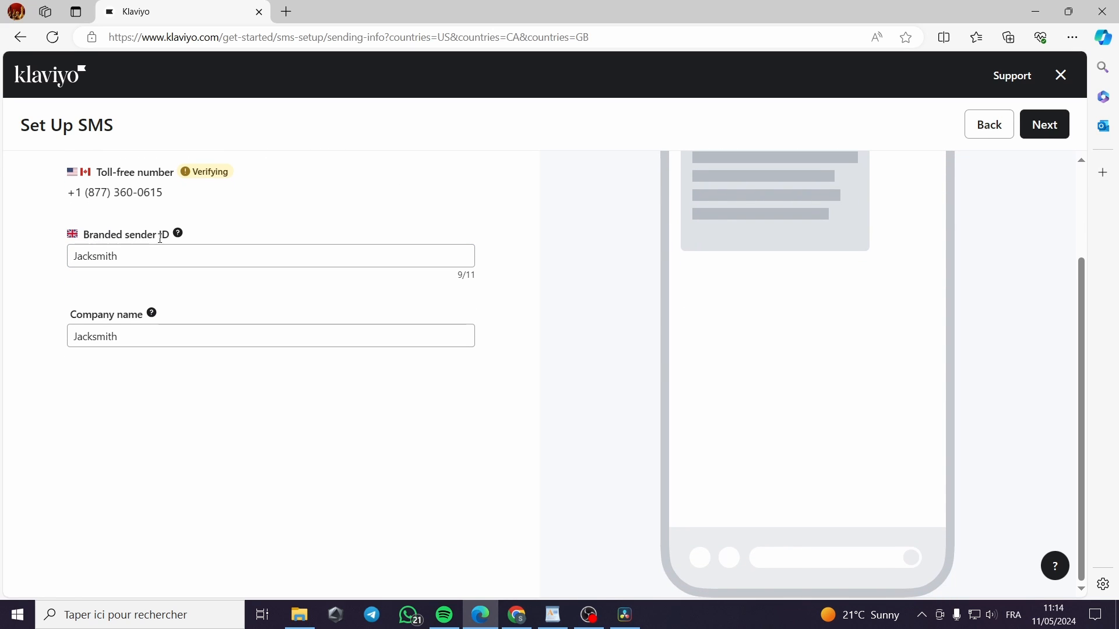
click(190, 249)
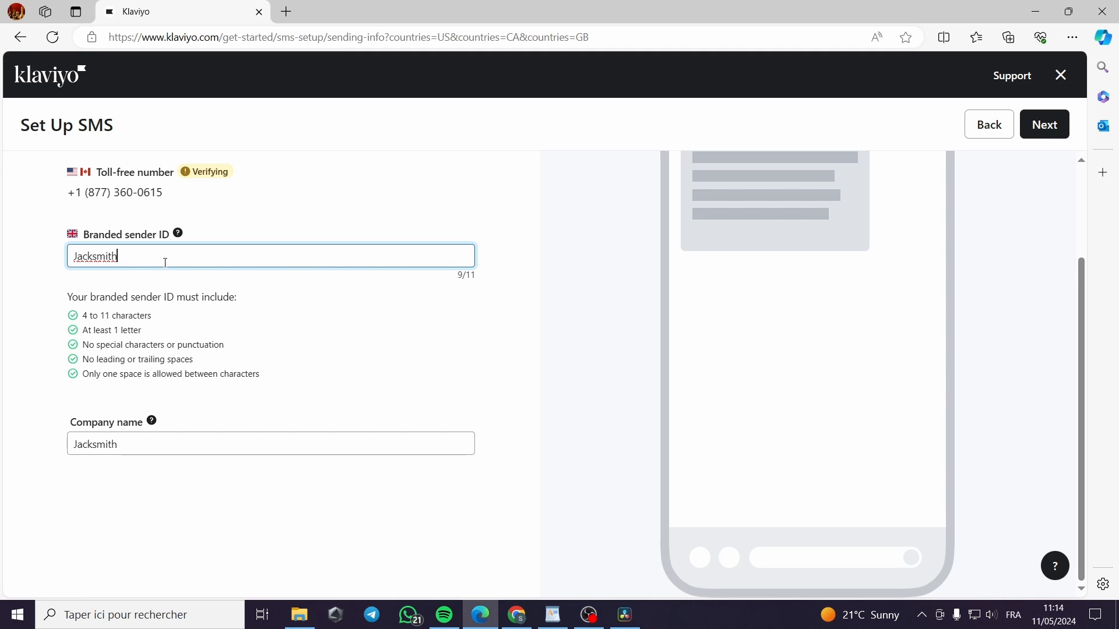
click(147, 455)
click(99, 460)
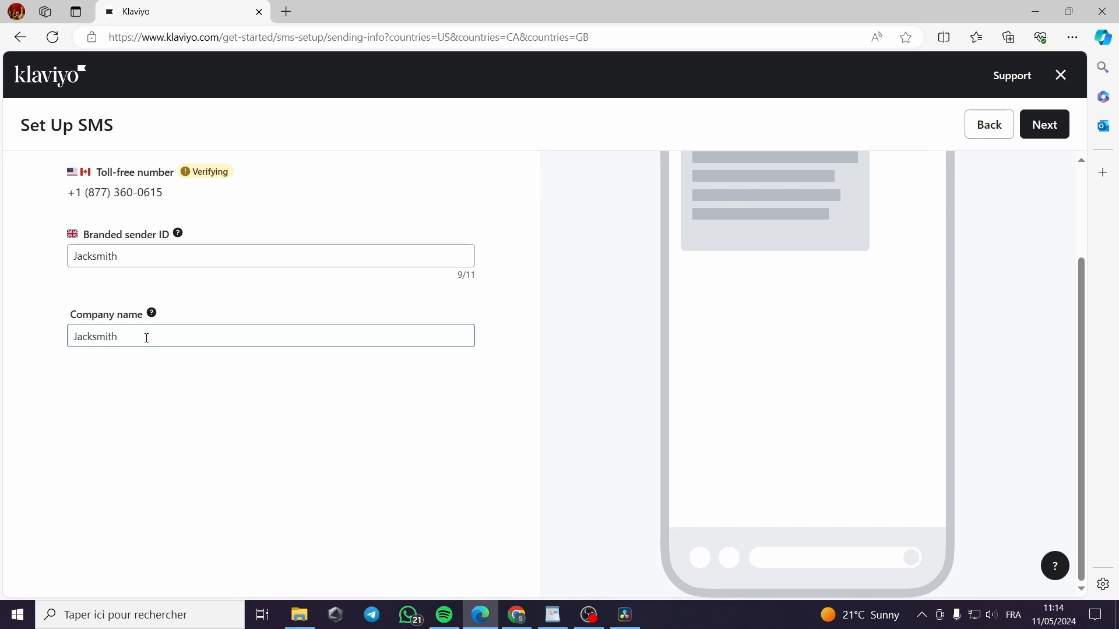
scroll(287, 421, up, 2)
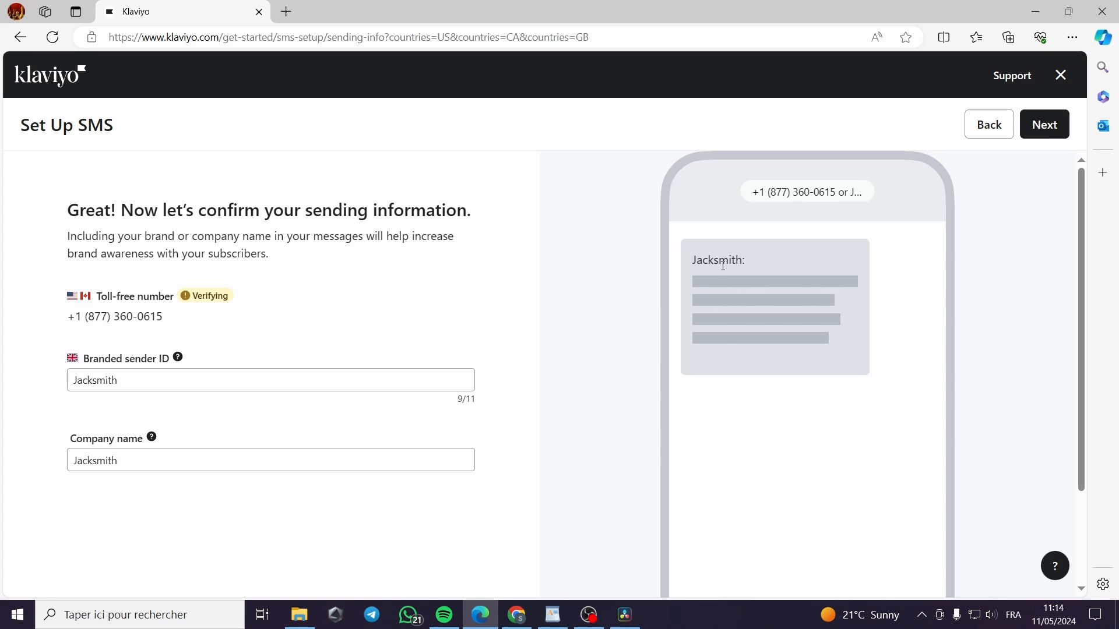
scroll(757, 291, down, 2)
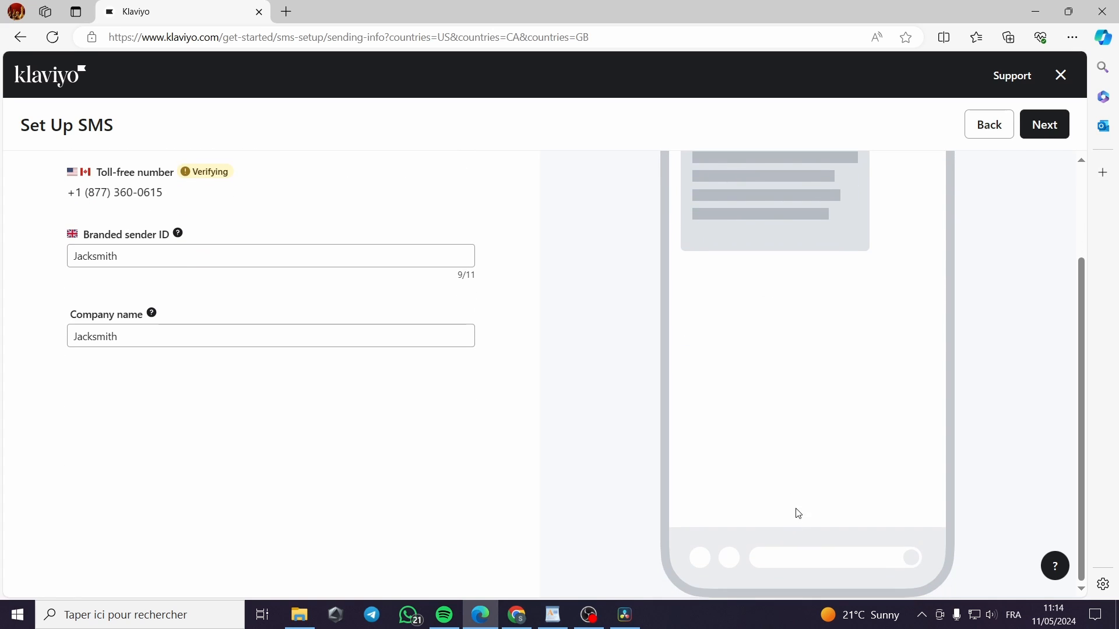
scroll(772, 271, up, 2)
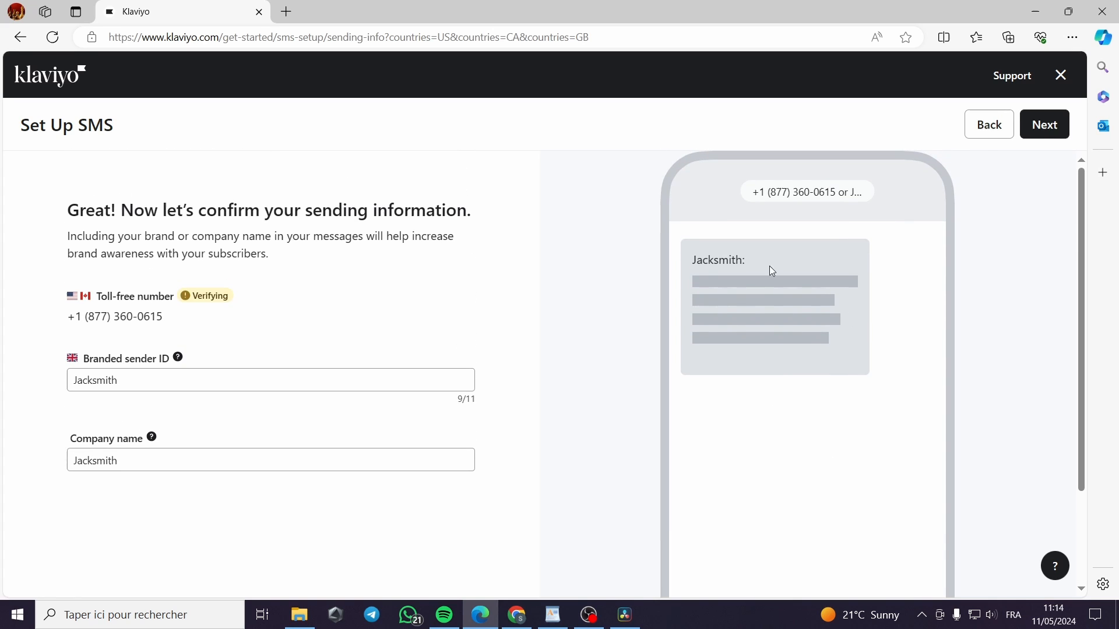
Confirm the sending information and choose to create a sign-up form
click(1047, 134)
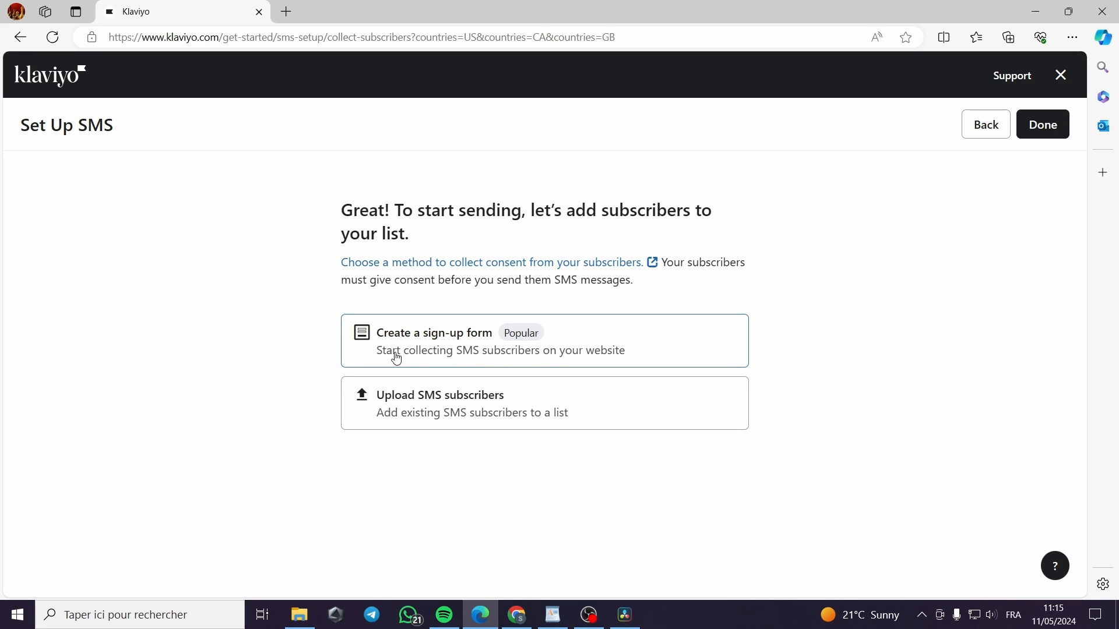
click(647, 354)
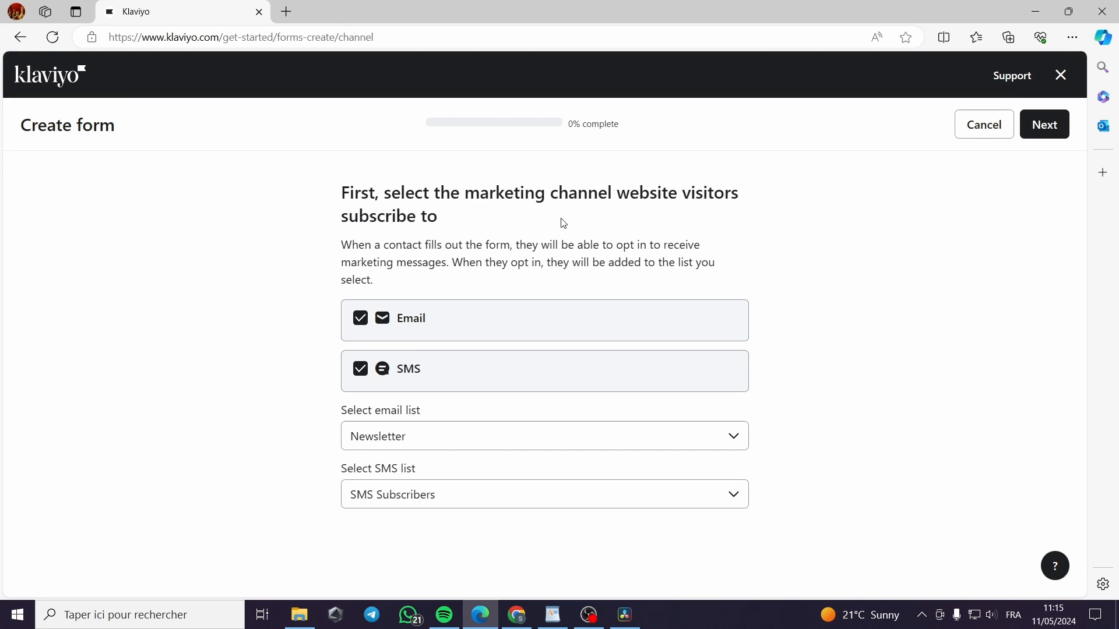
Uncheck Email, keep SMS Subscribers as the SMS list, and continue
click(359, 322)
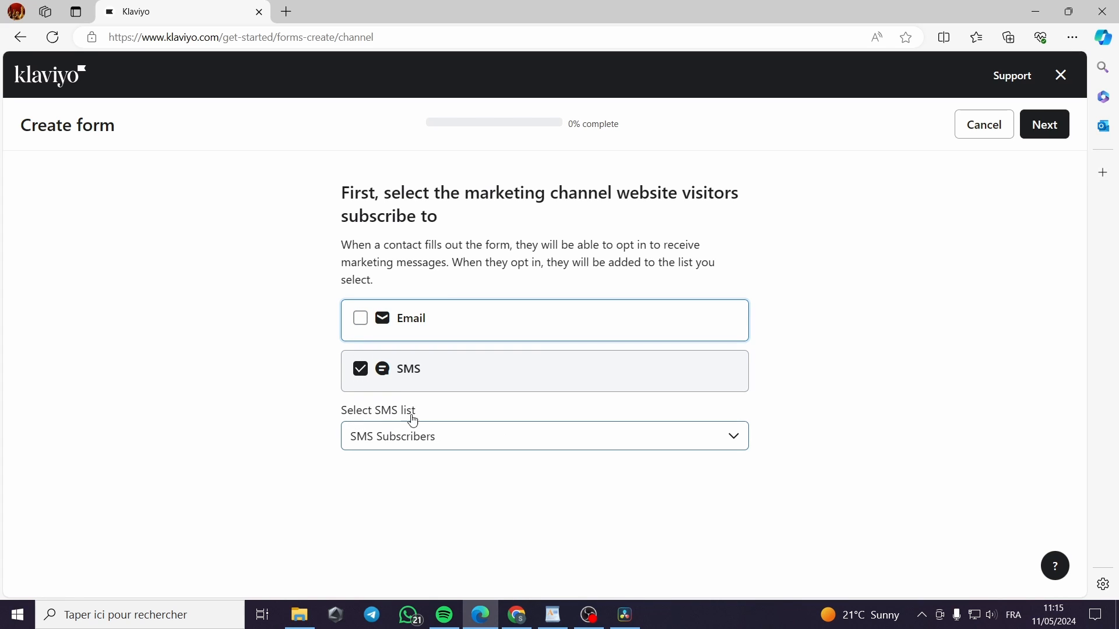
click(507, 435)
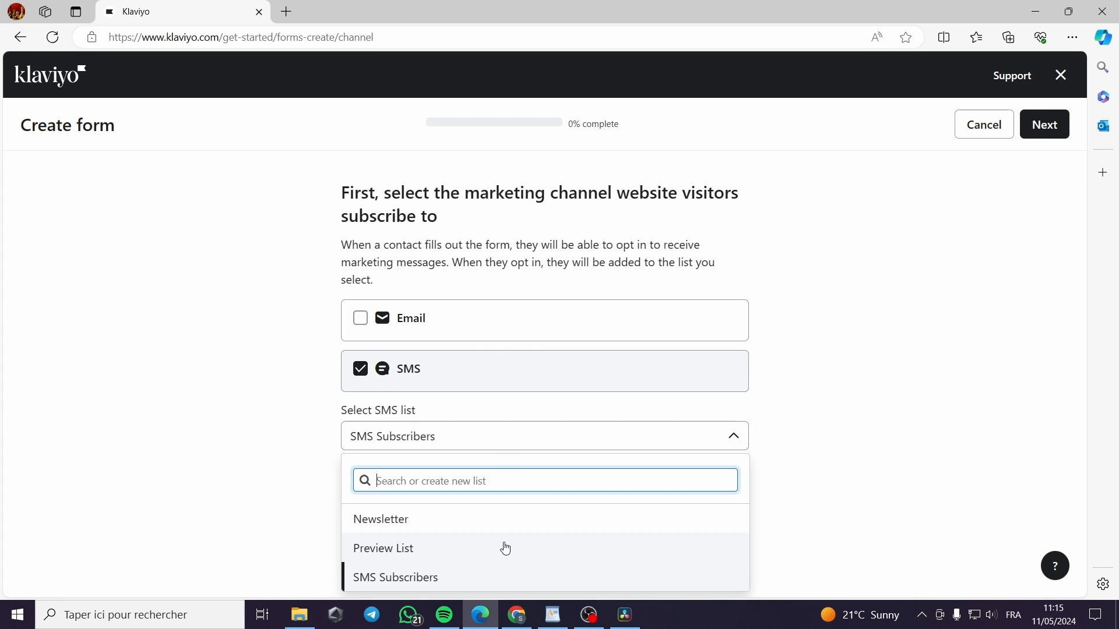
click(437, 583)
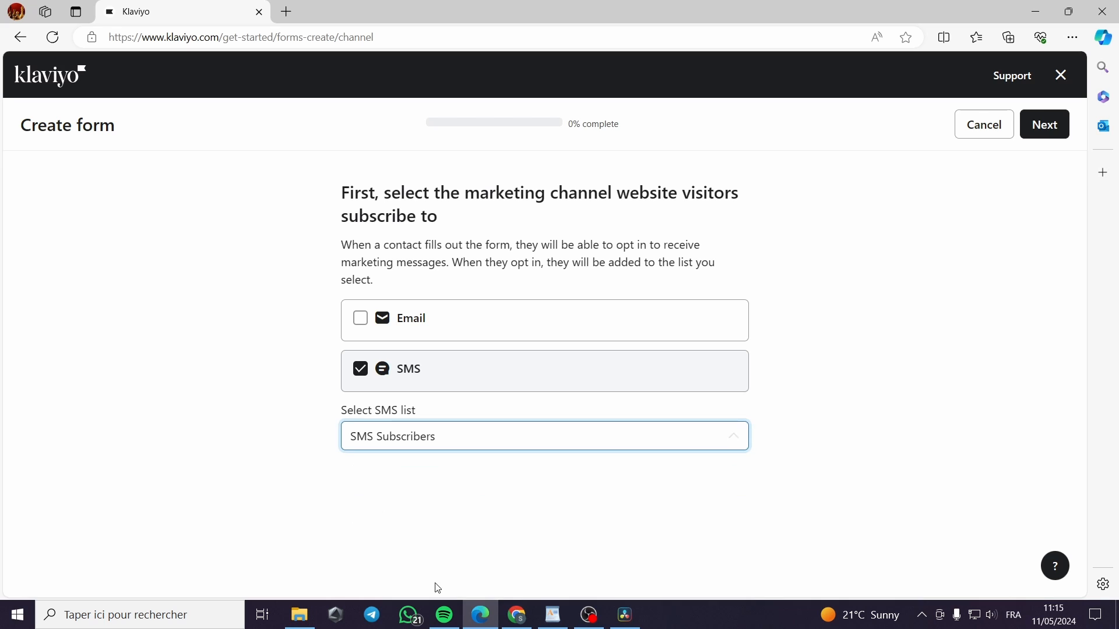
click(1044, 124)
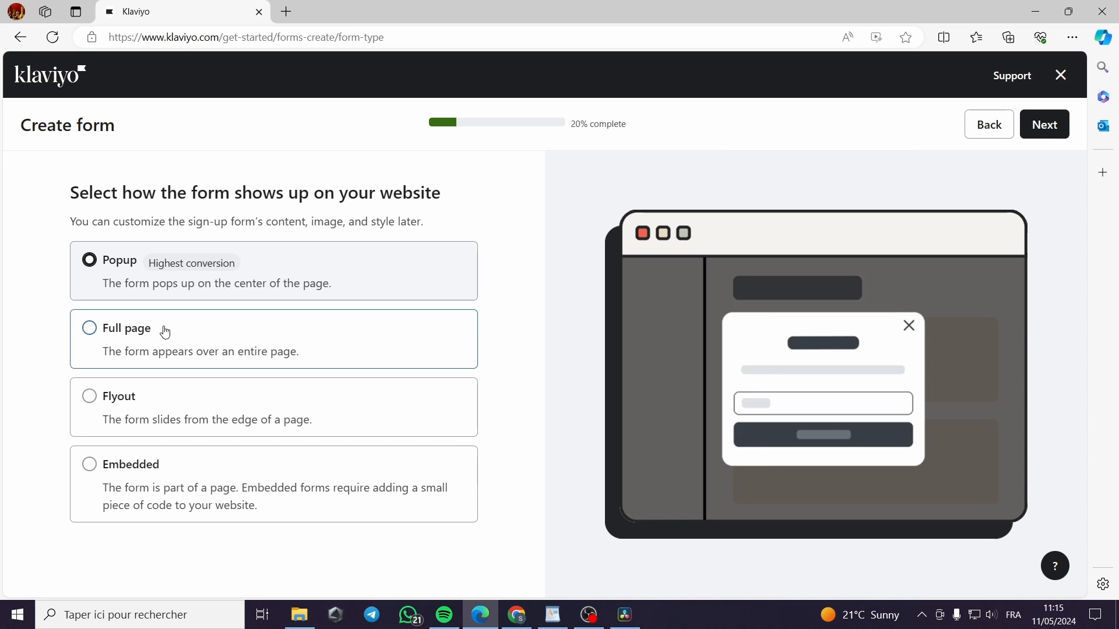
Compare full-page, flyout and embedded layouts, then pick Popup and continue
click(109, 340)
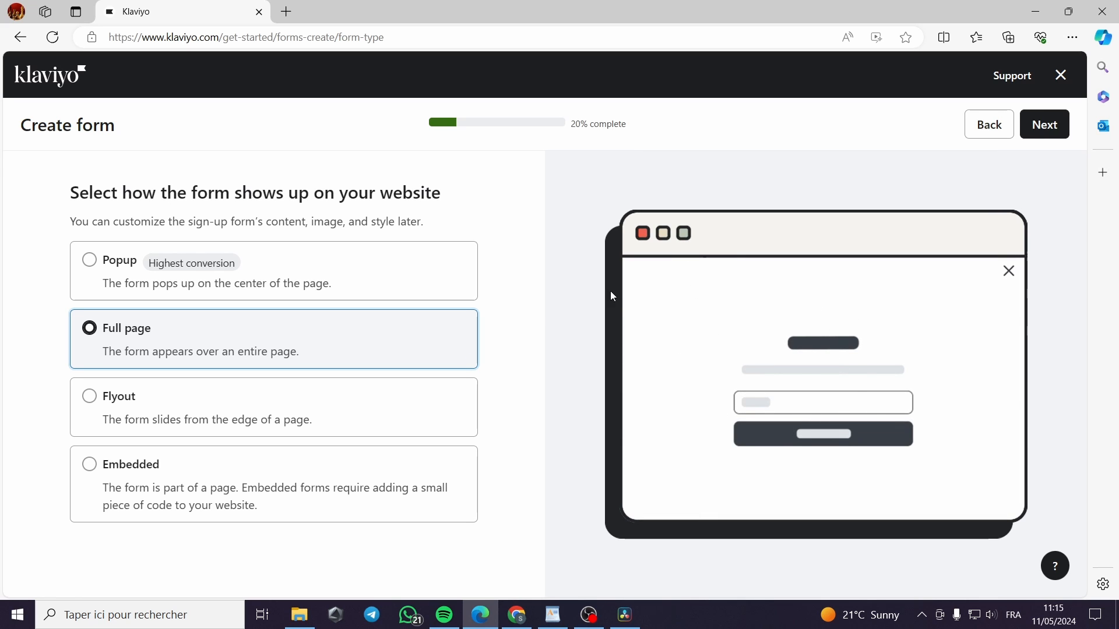
click(128, 280)
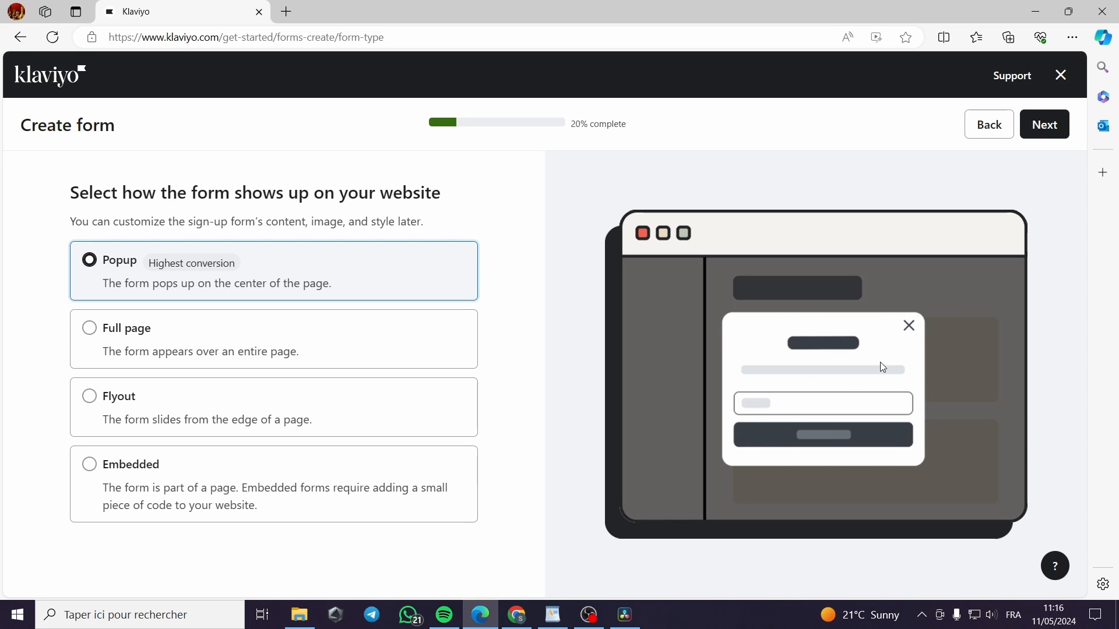
click(146, 358)
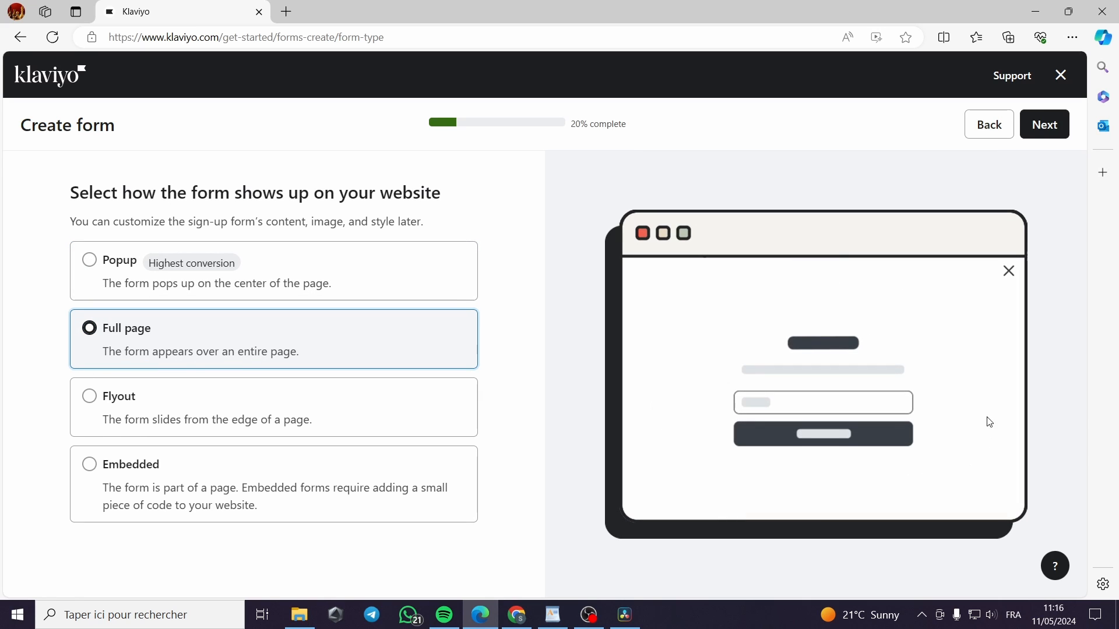
click(131, 424)
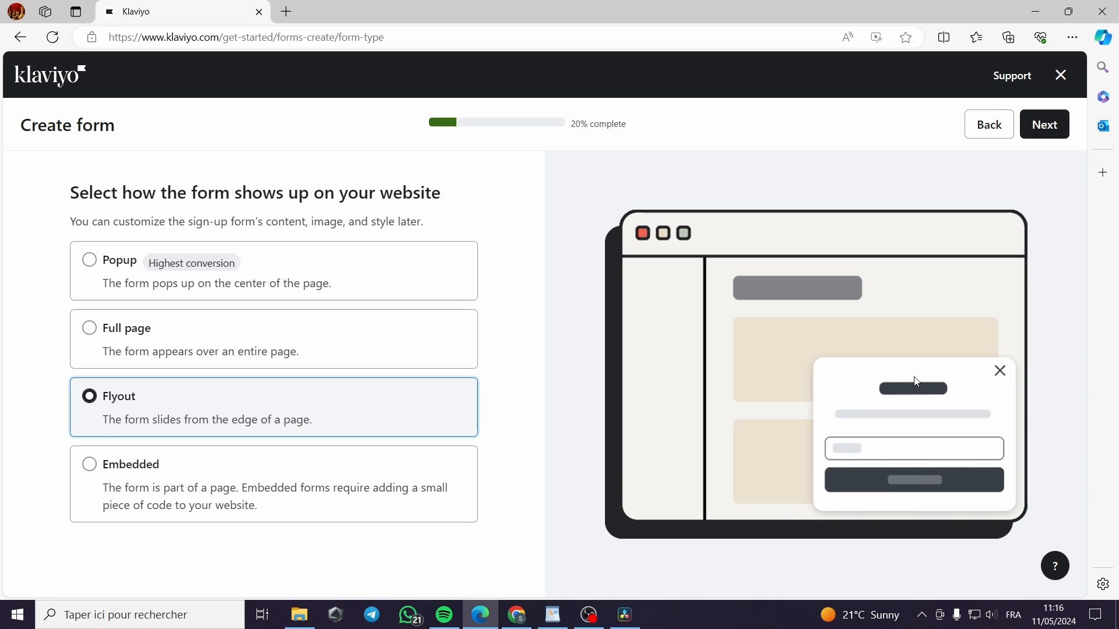
click(117, 511)
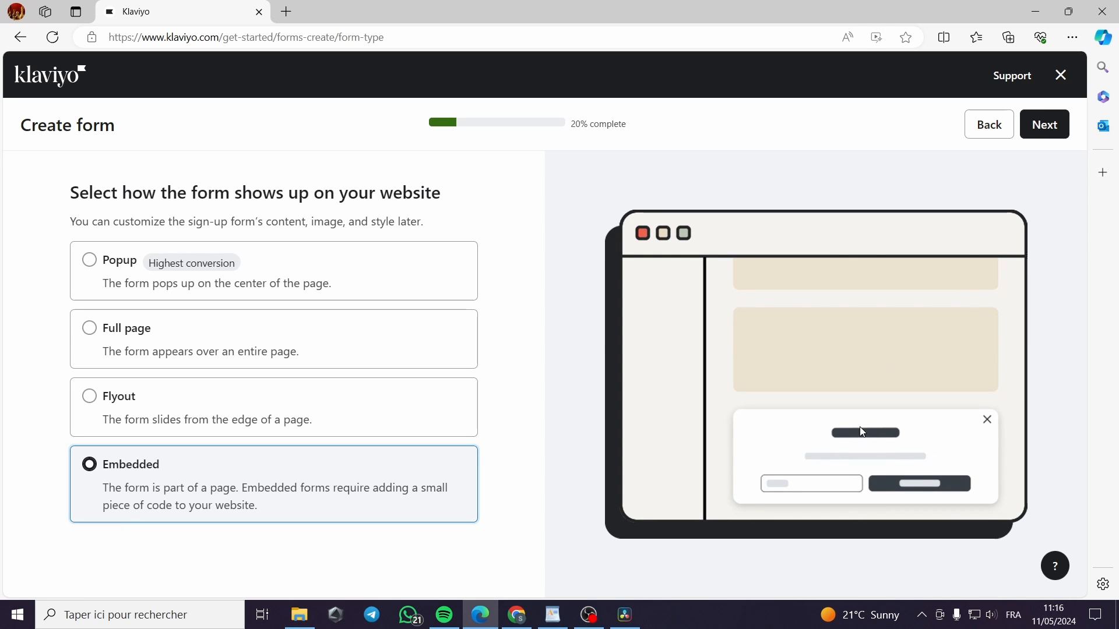
click(145, 291)
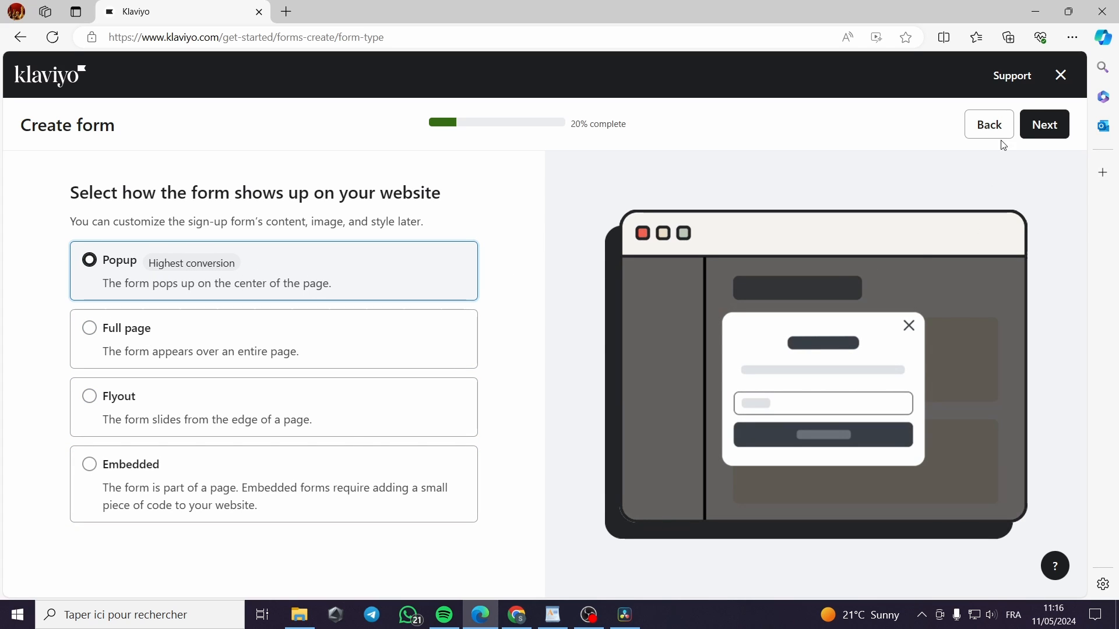
click(1042, 125)
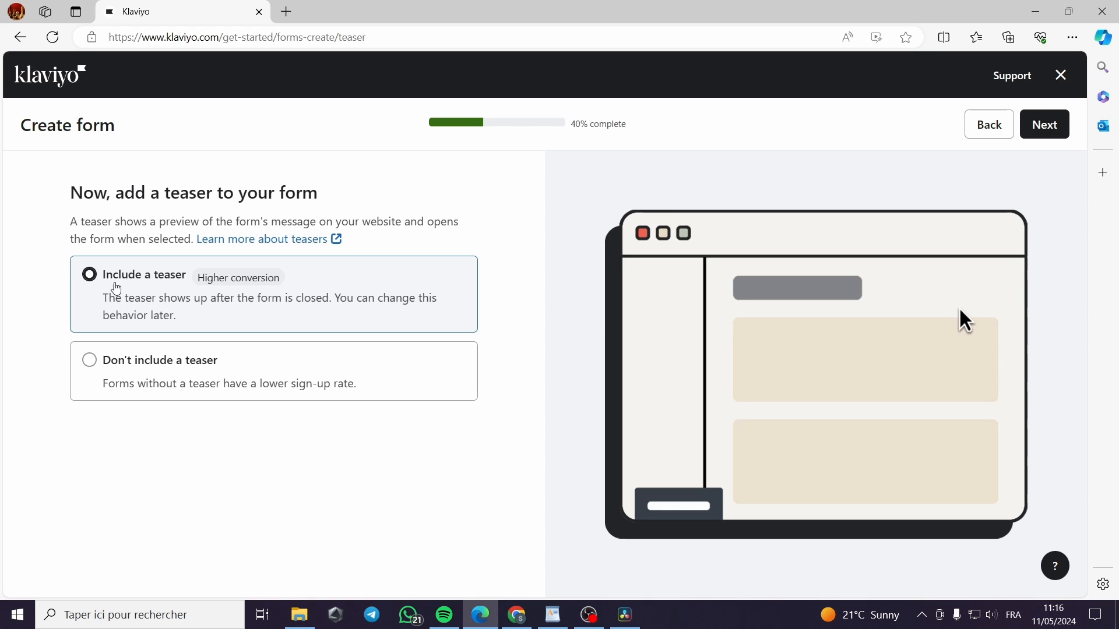
Keep 'Include a teaser' selected and continue to the coupon step
click(1056, 140)
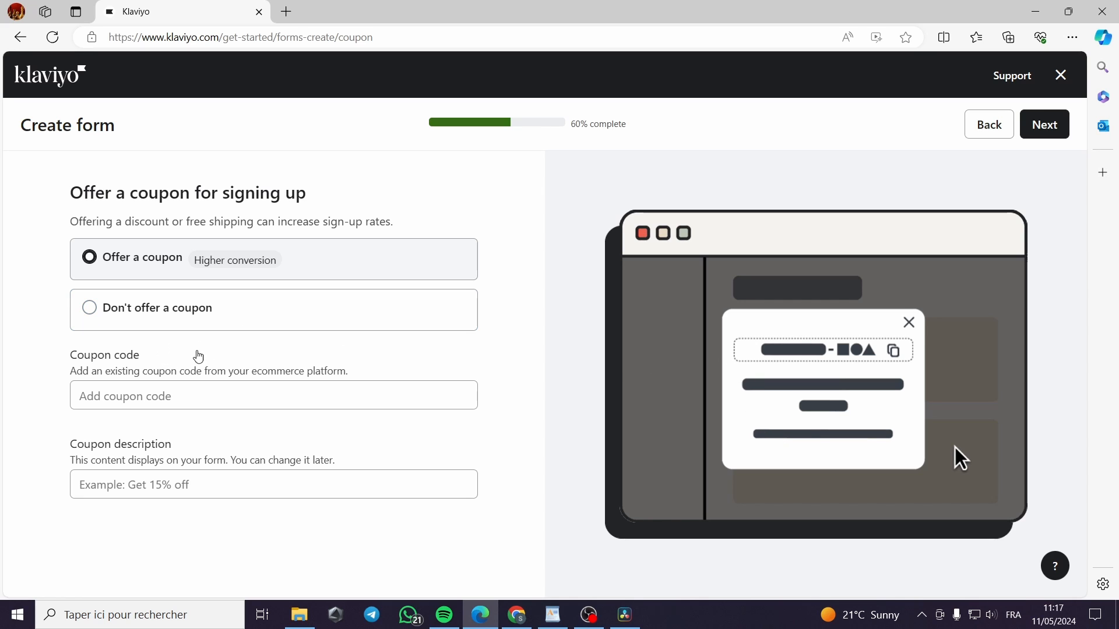
Offer a coupon with code Hello123 and description 'Get 10% off', then continue
click(145, 321)
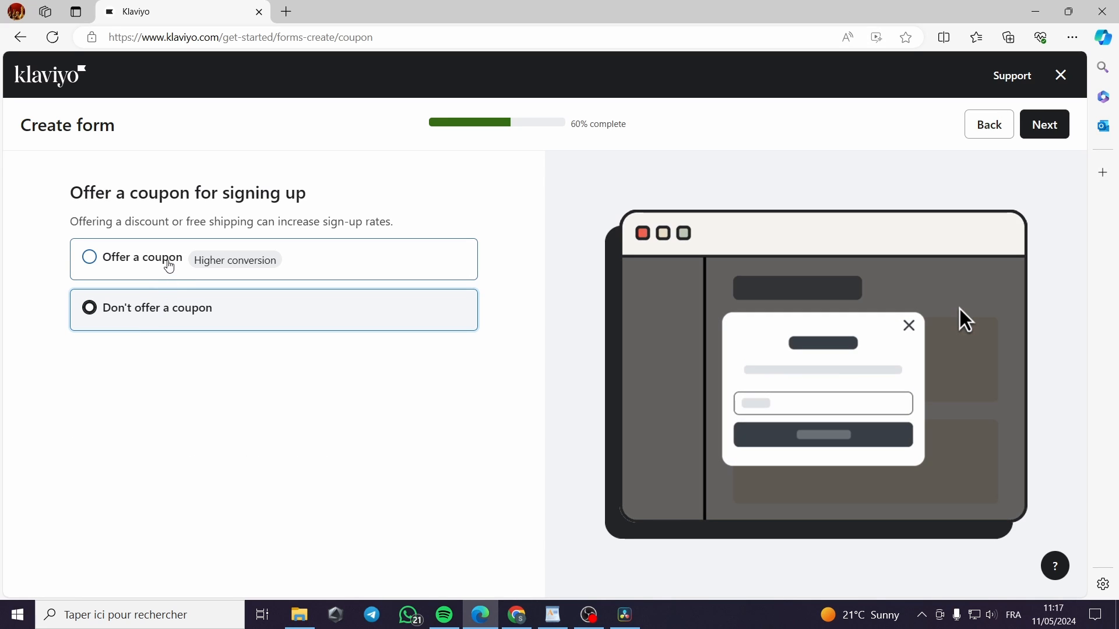
click(169, 265)
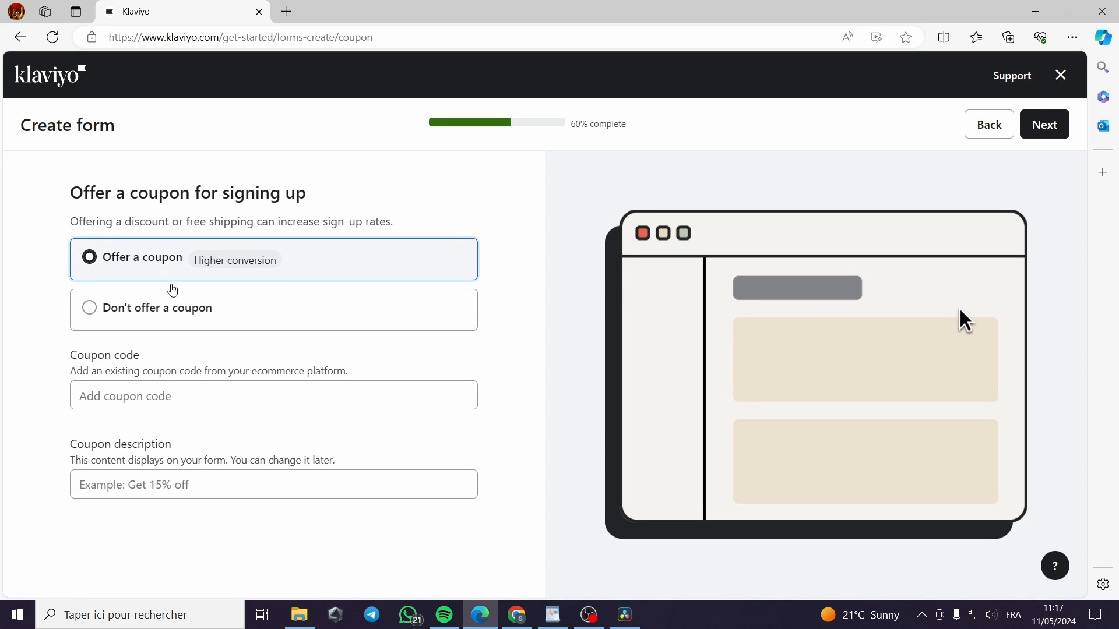
click(146, 398)
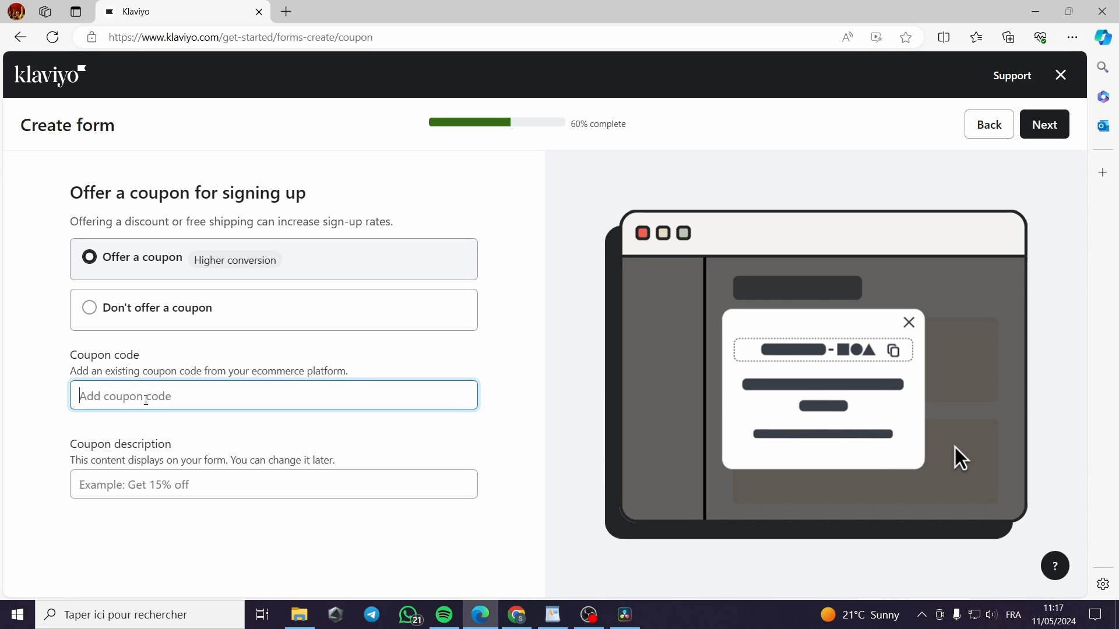
text(Hello123)
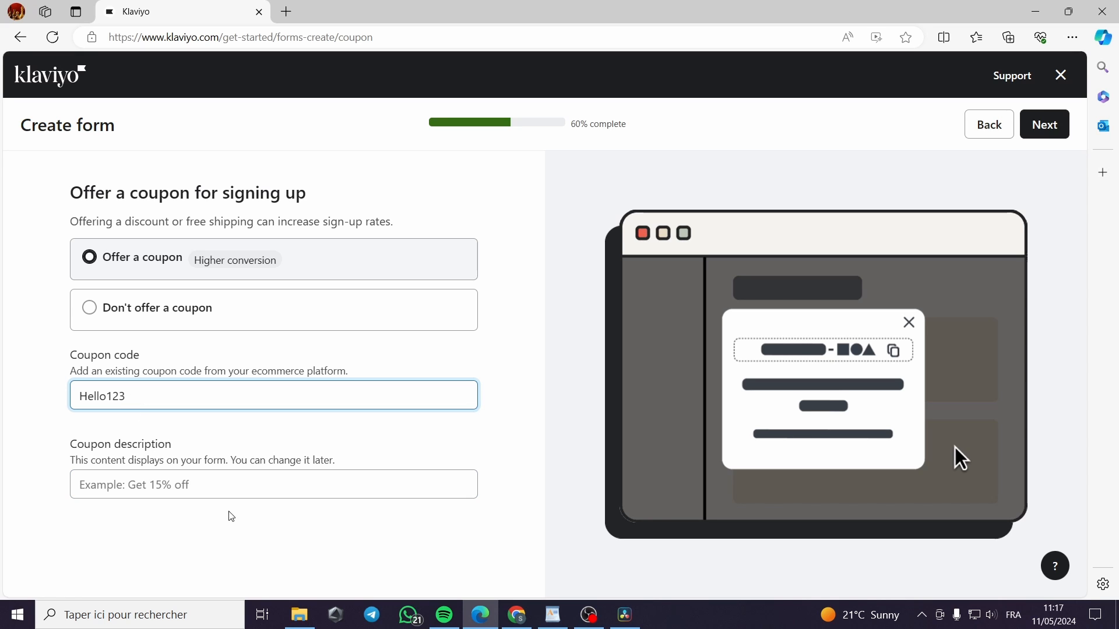
click(127, 490)
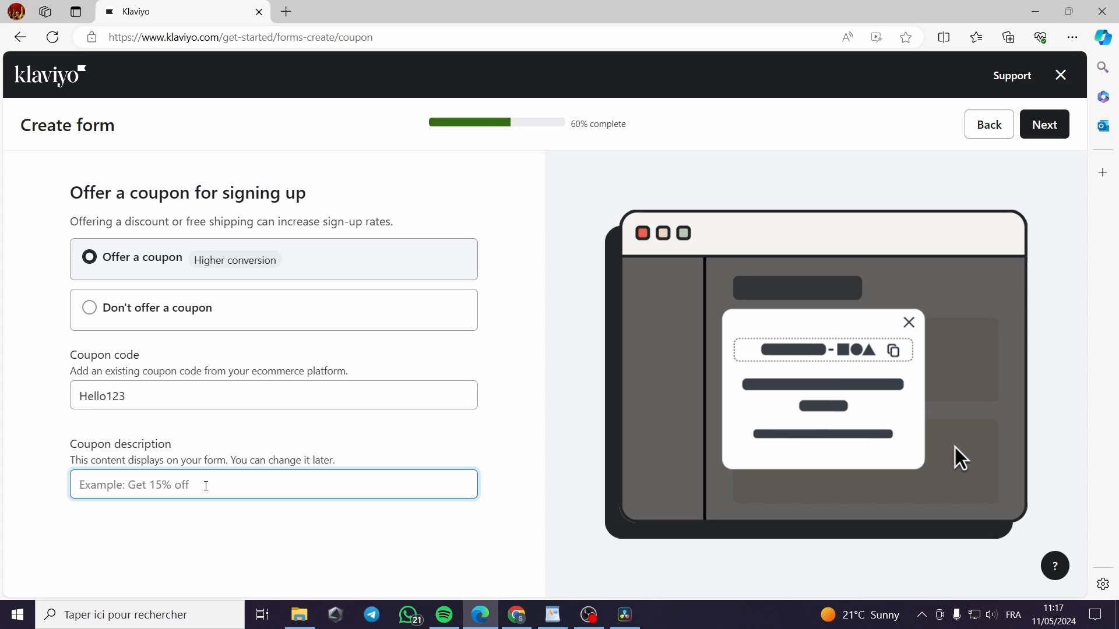
text(Get 10)
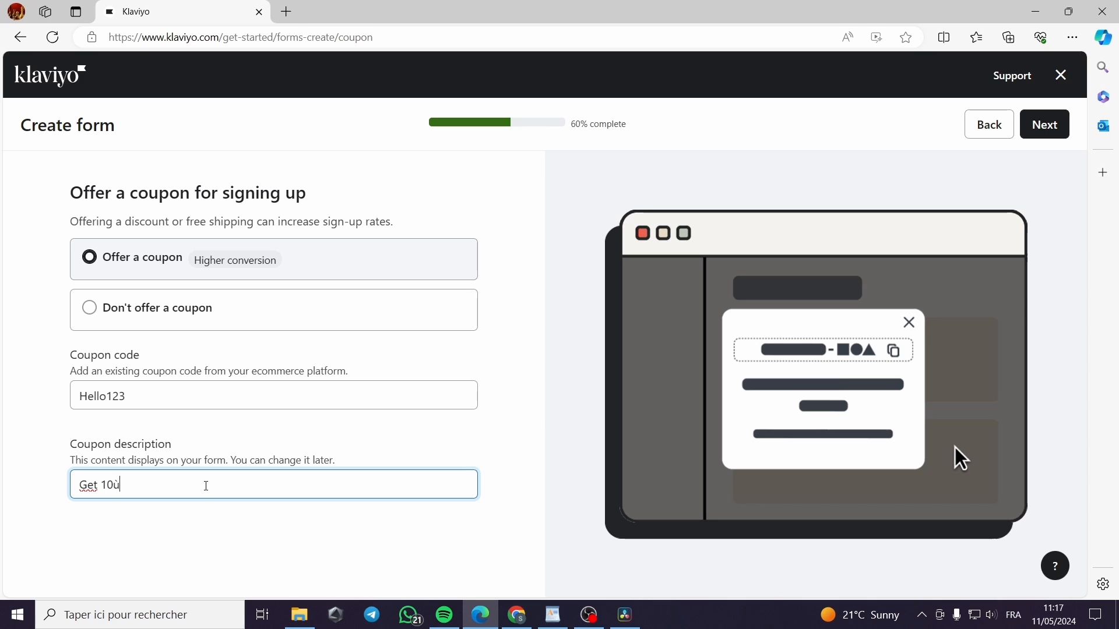
text(% off)
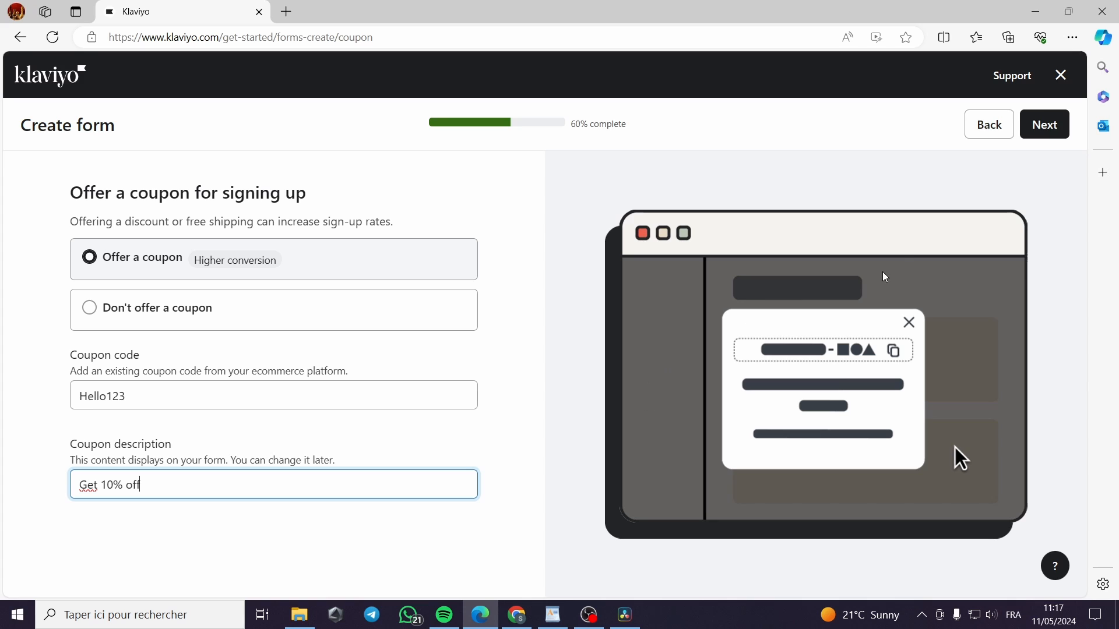
click(1044, 125)
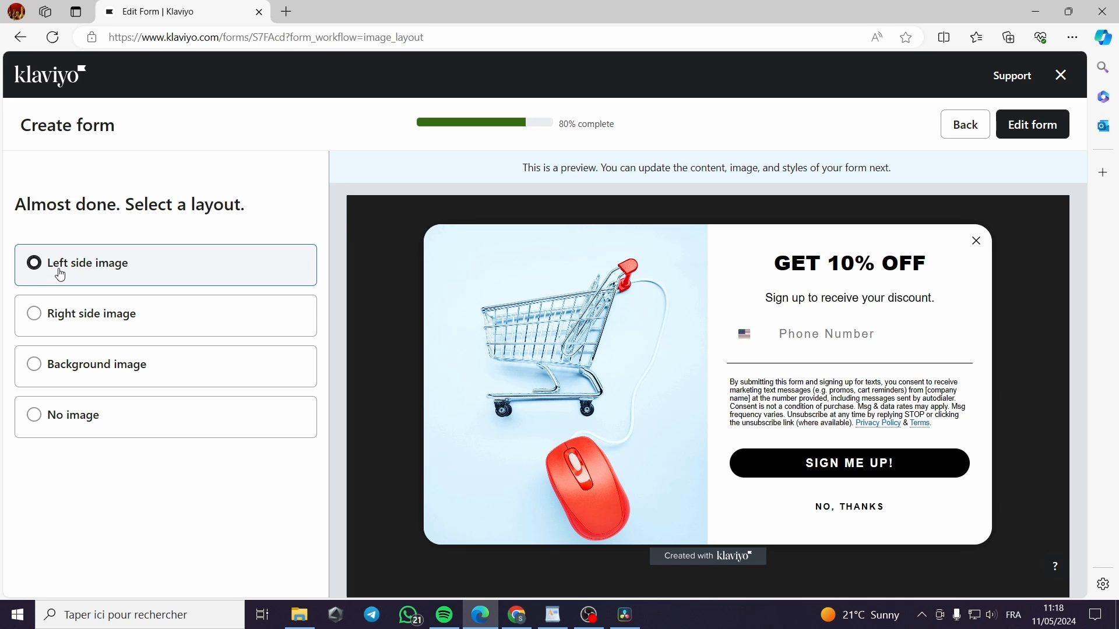
Try the right-image and background-image layouts, choose No image, and open the SMS Popup in the editor
click(35, 316)
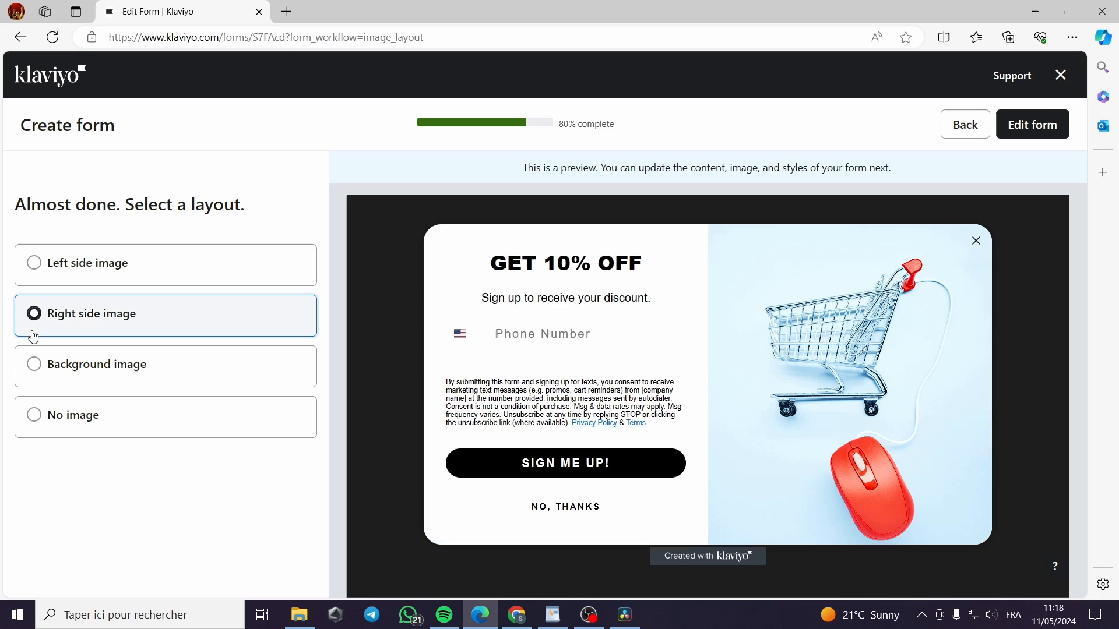
click(48, 372)
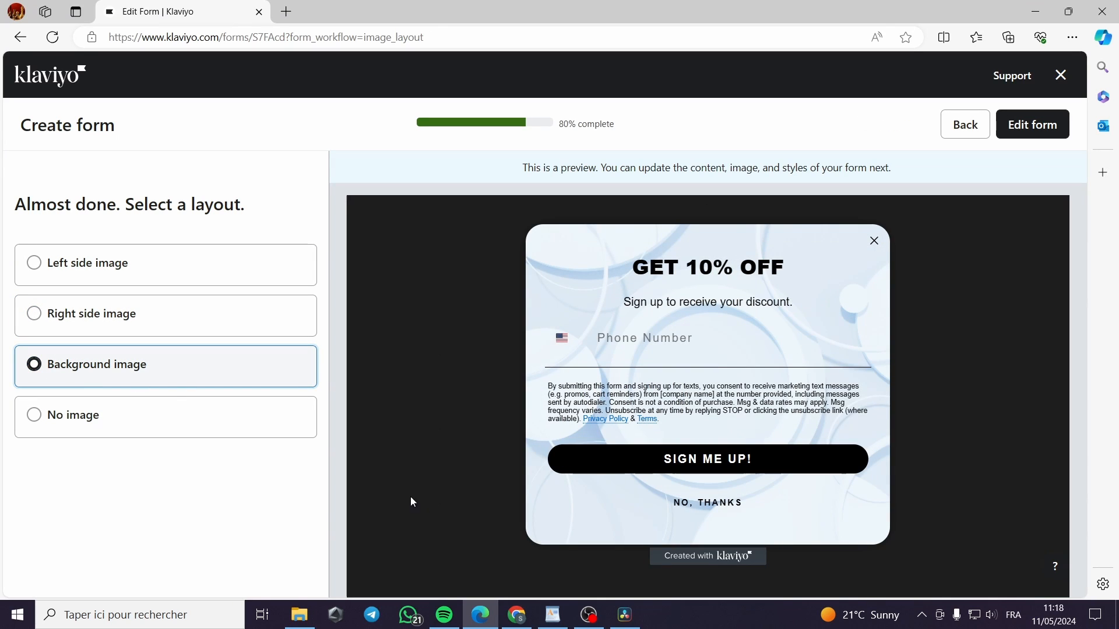
click(93, 424)
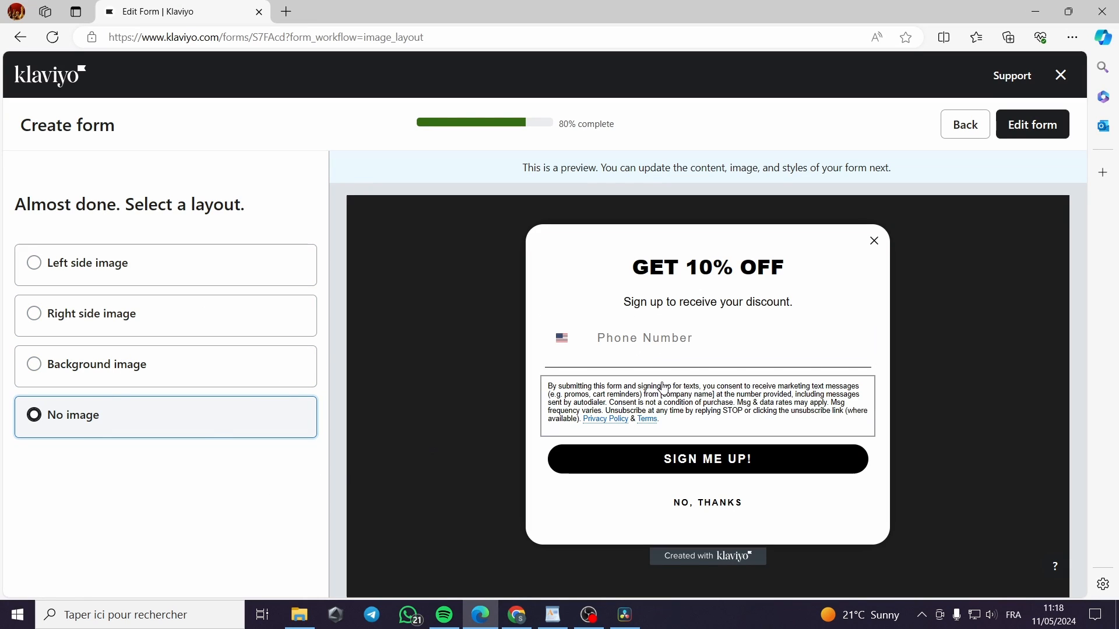
click(1037, 129)
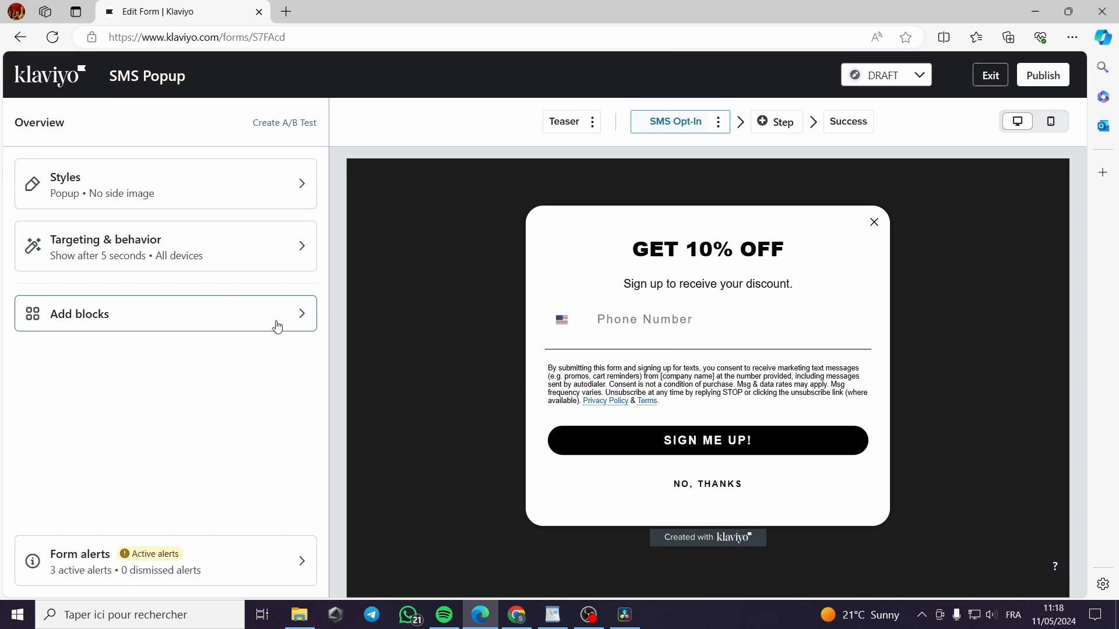
Set the popup width to Medium in the form's style settings
click(224, 182)
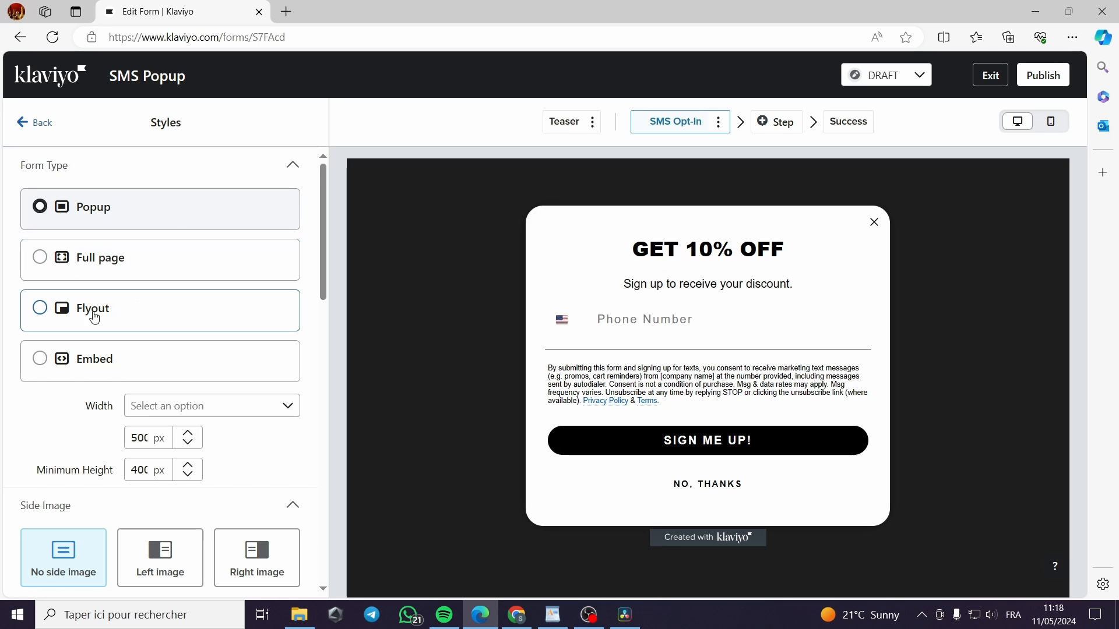
scroll(137, 326, down, 1)
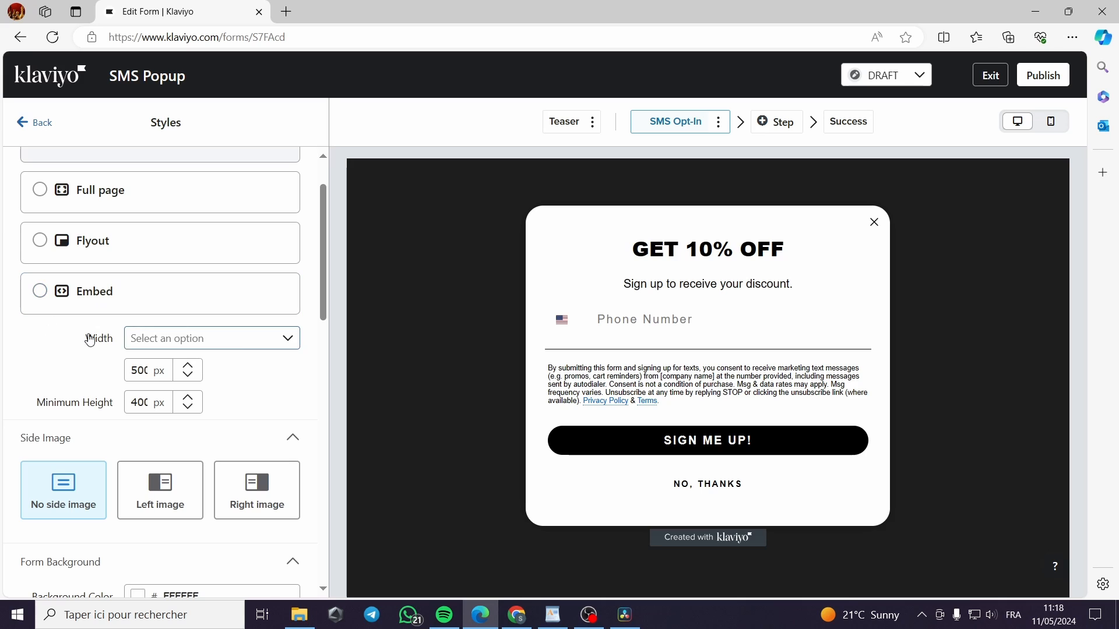
click(237, 338)
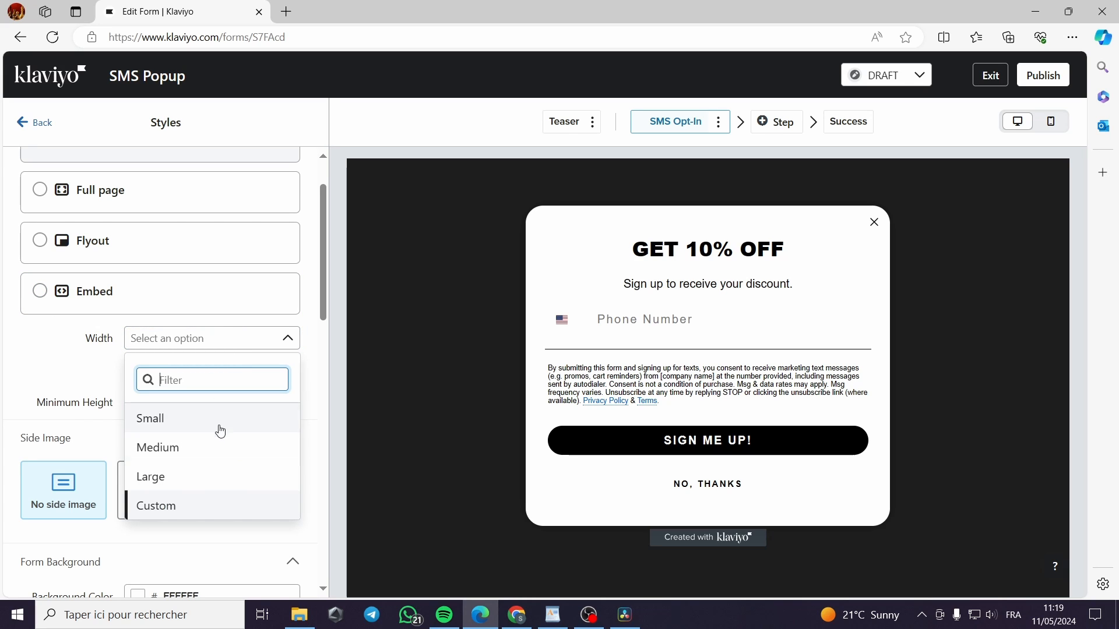
click(222, 450)
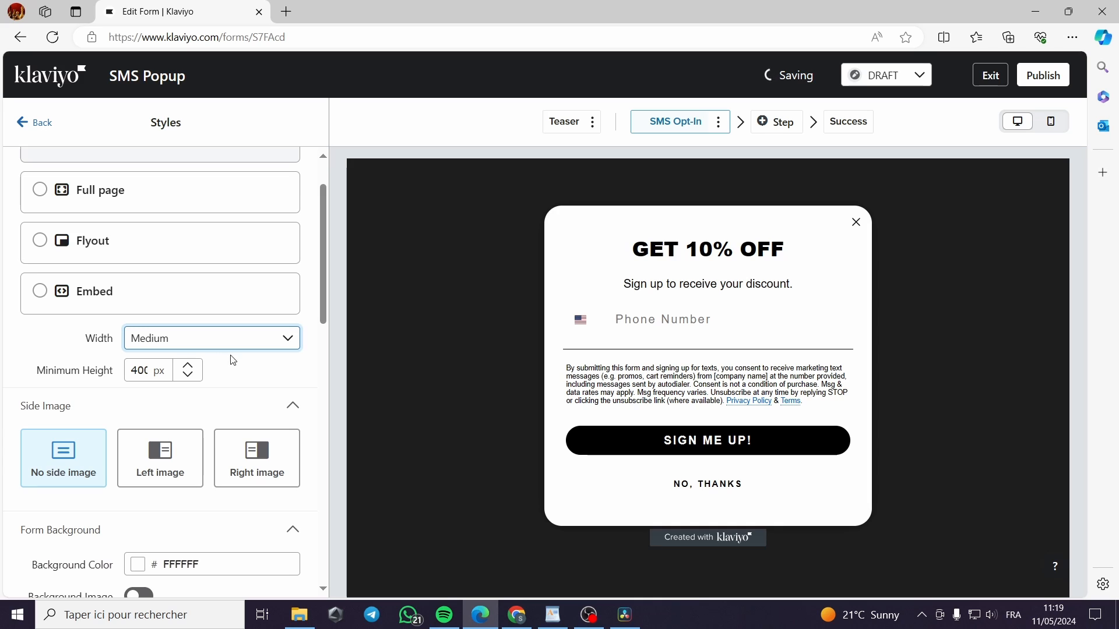
scroll(233, 360, down, 1)
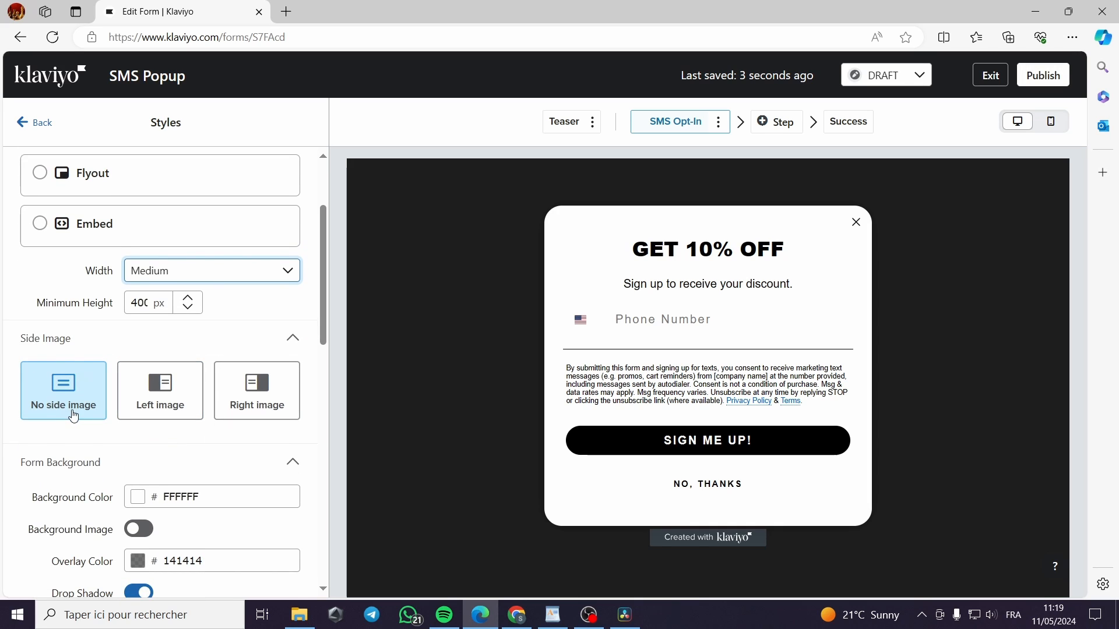
Try a left side image with Medium size, then remove it, leaving No side image
click(156, 402)
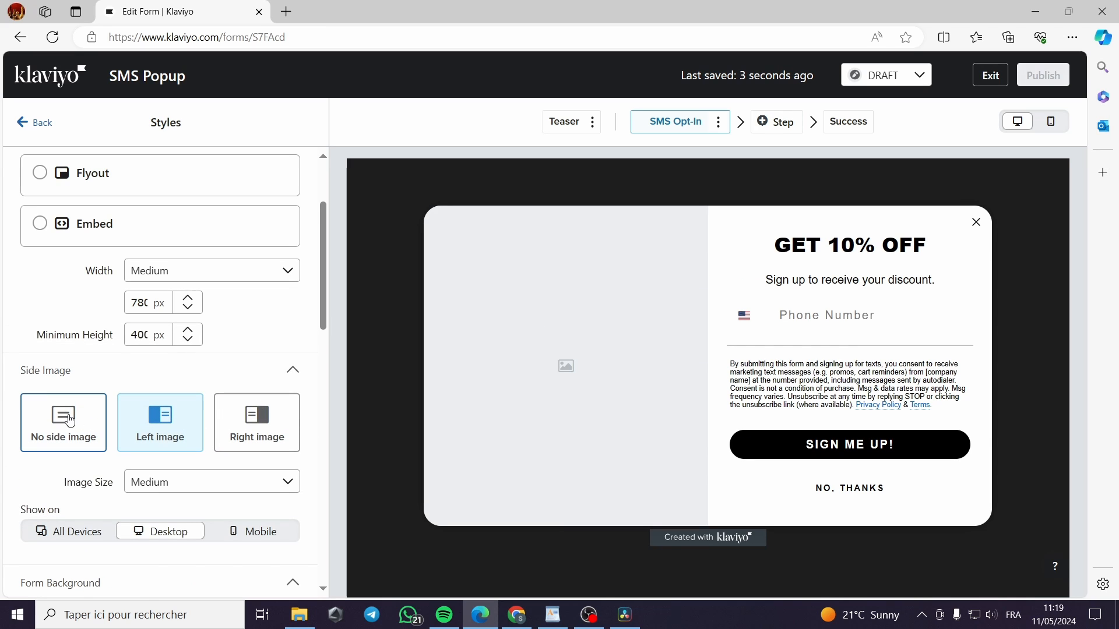
scroll(79, 421, down, 2)
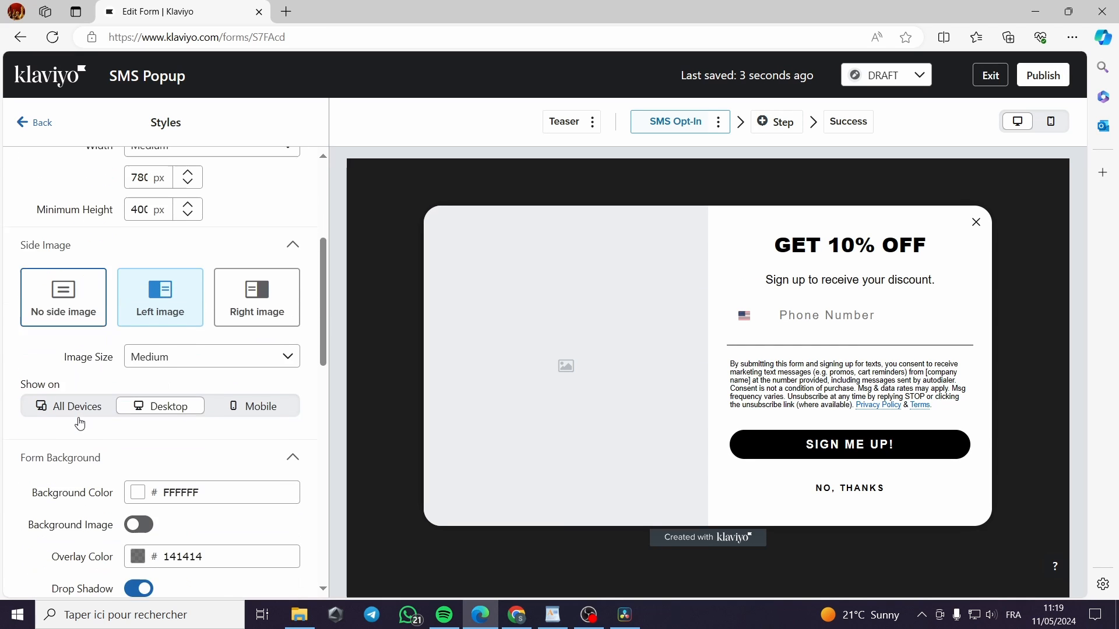
click(246, 352)
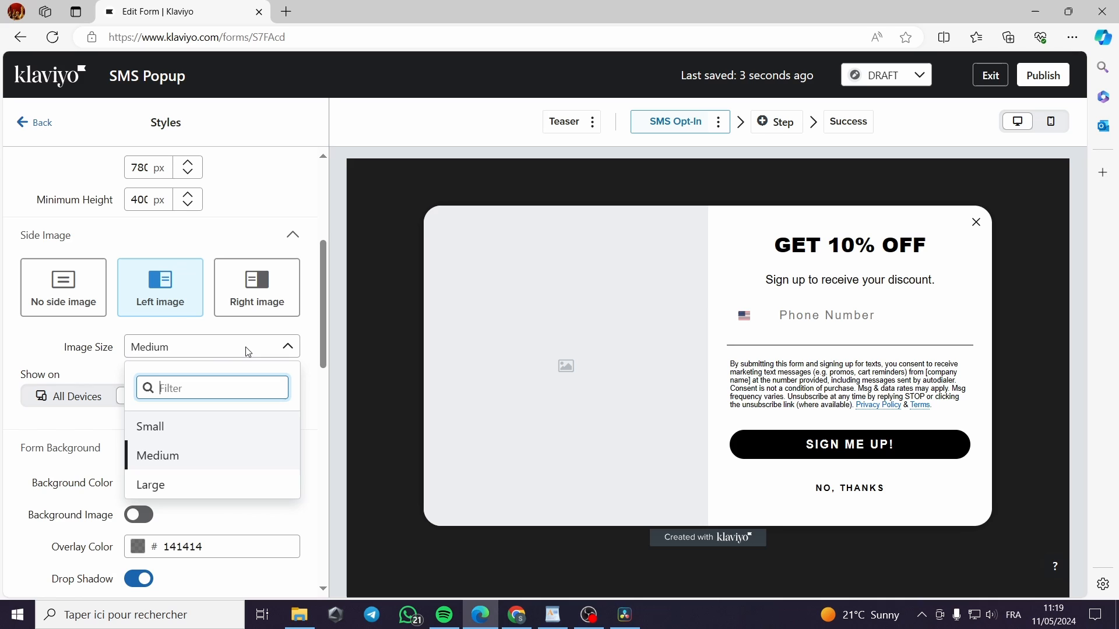
click(89, 312)
click(80, 301)
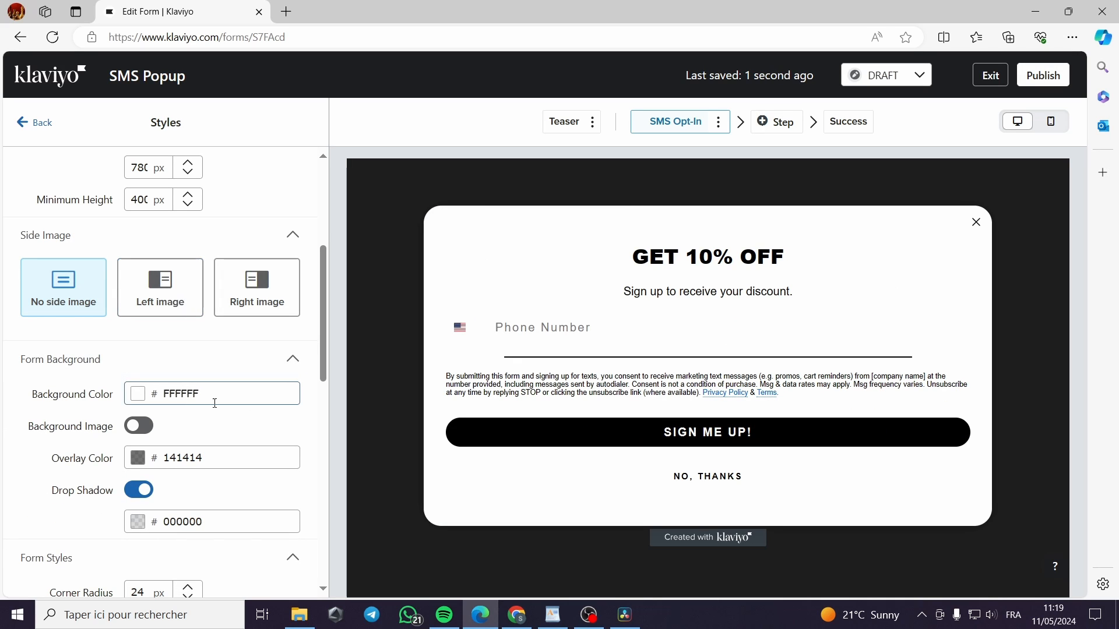
click(163, 302)
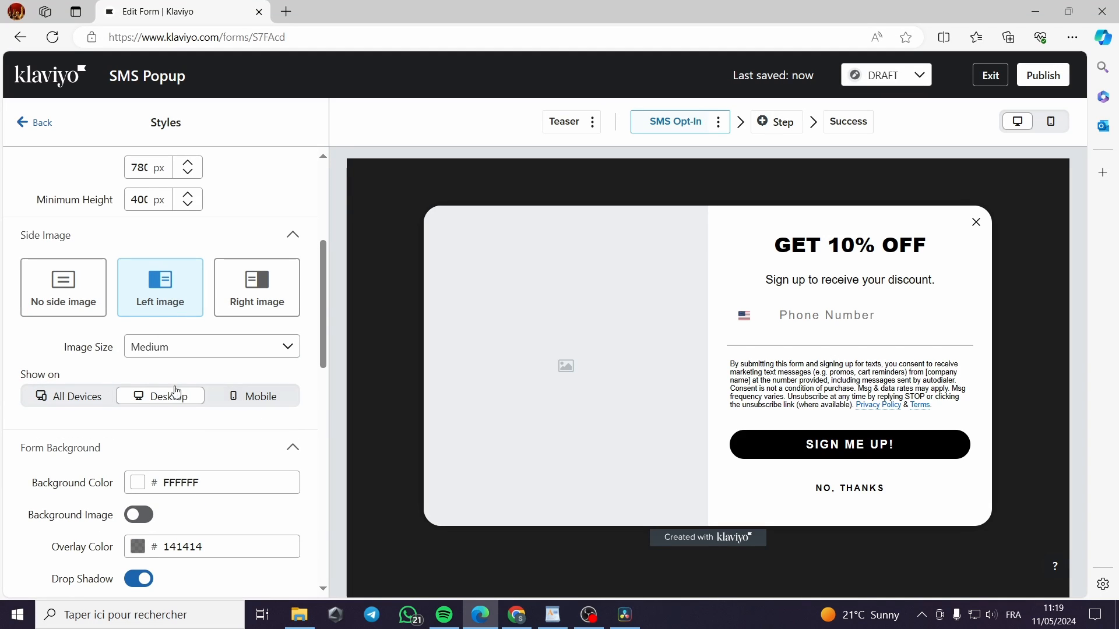
click(53, 290)
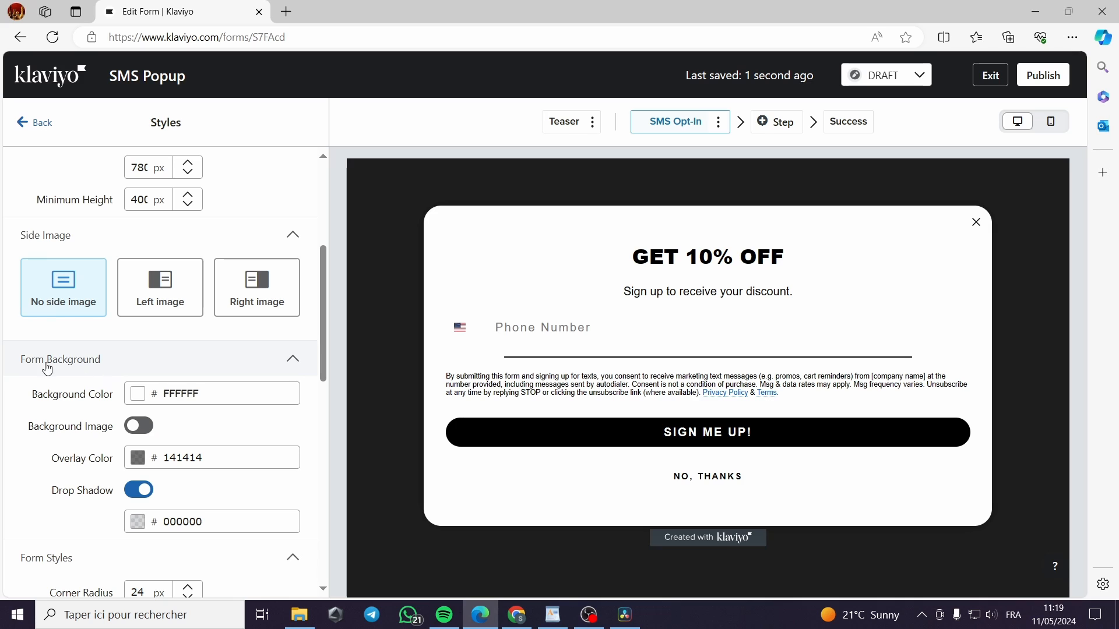
click(131, 393)
Make the popup background red, colour E54B4B
drag(218, 445, 201, 427)
click(230, 427)
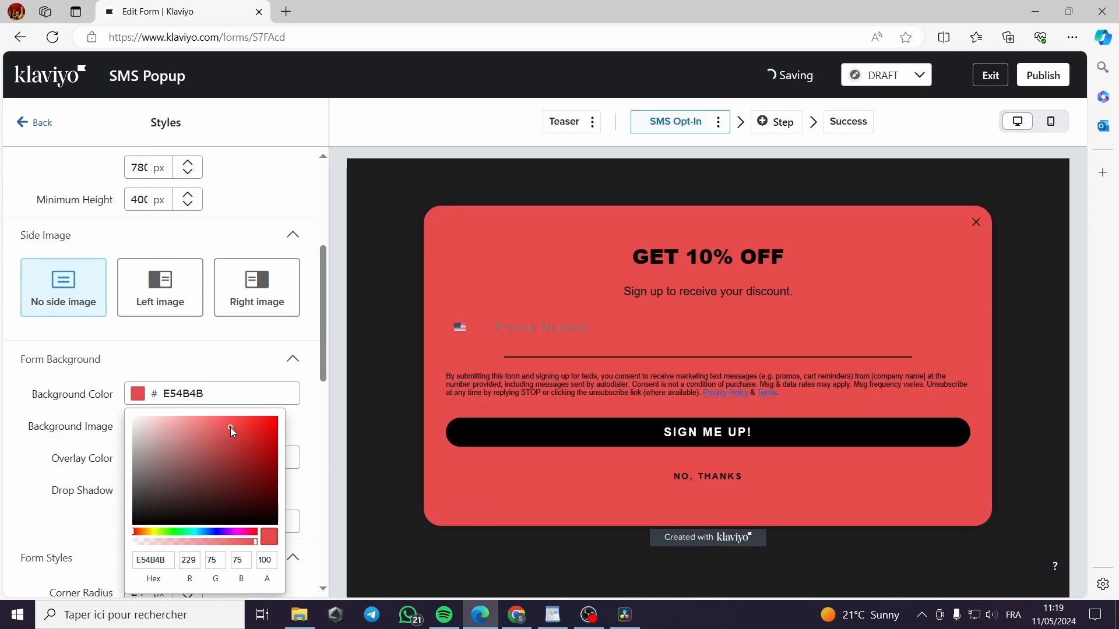
click(306, 403)
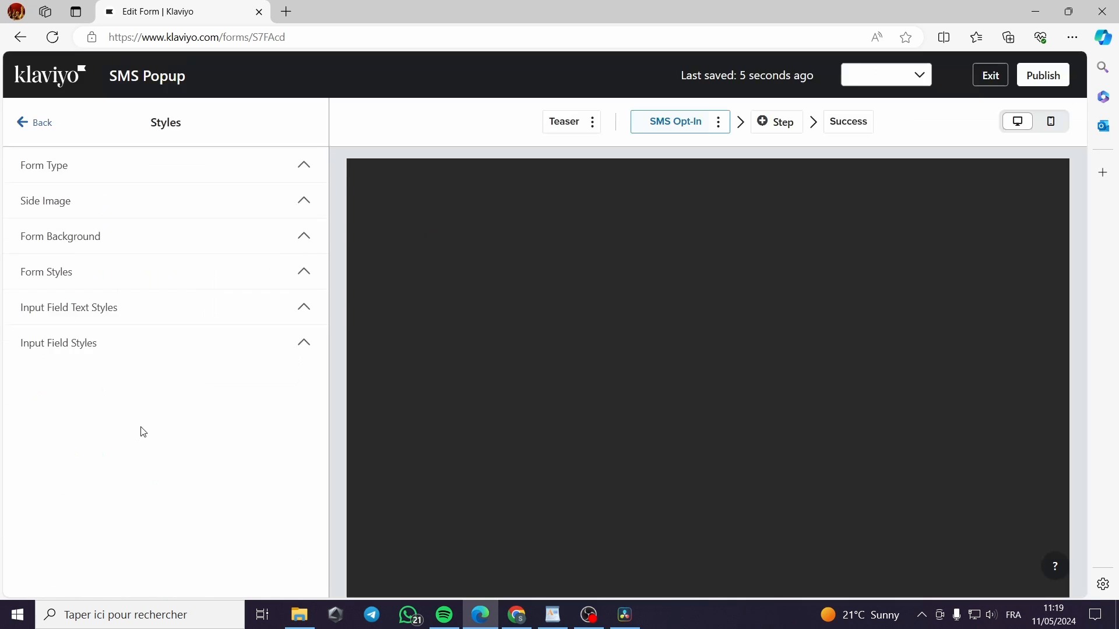
Look through the background image library and upload option, then close it without choosing an image
scroll(155, 437, down, 7)
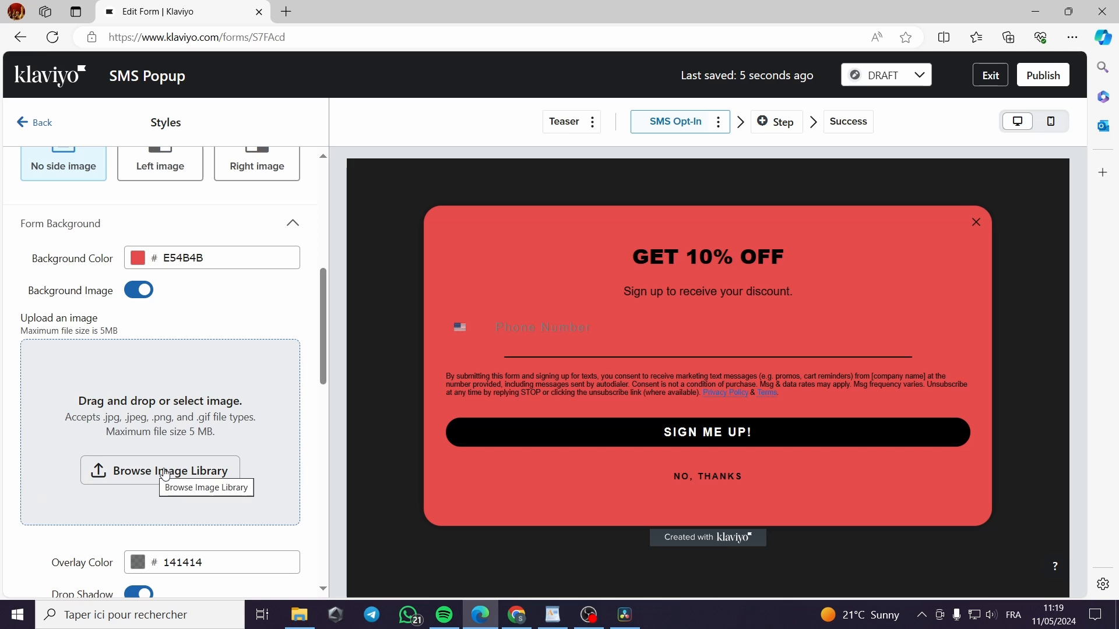
click(167, 475)
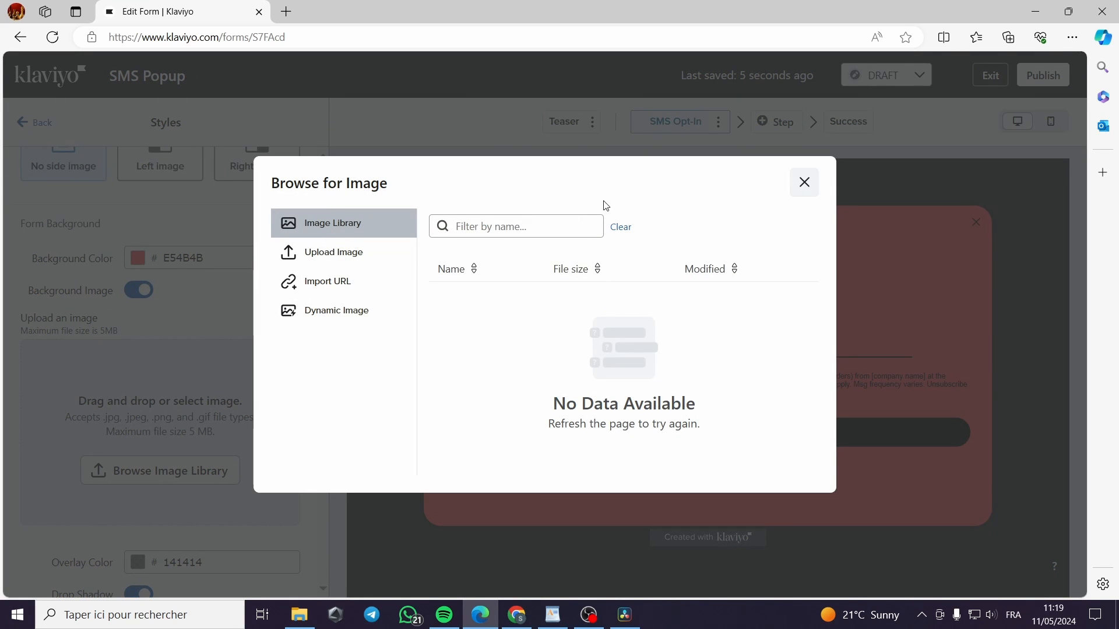
click(320, 257)
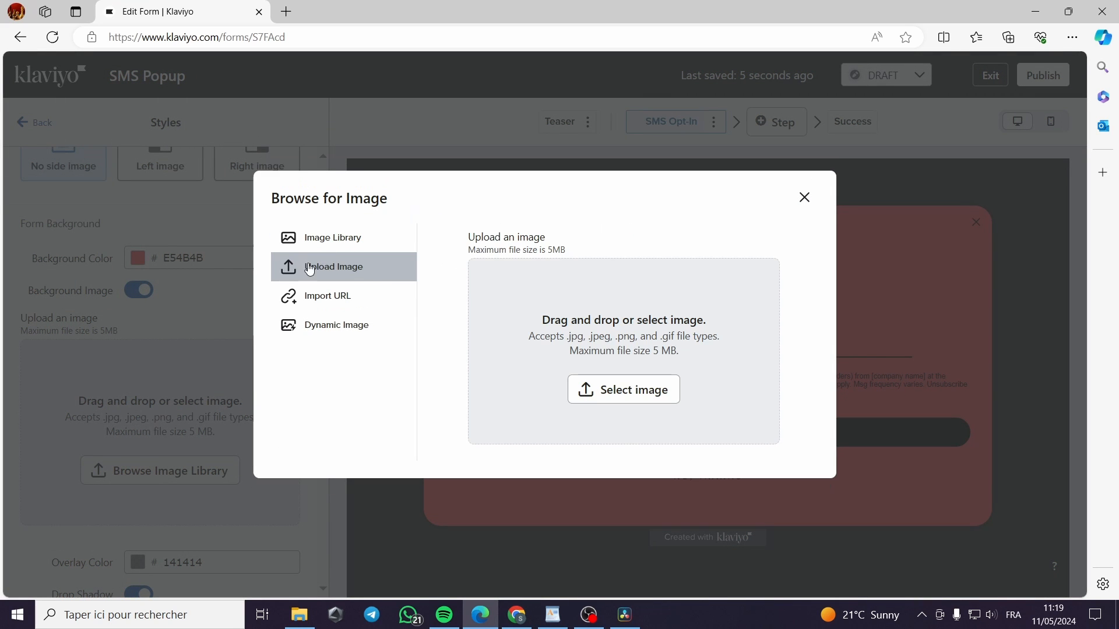
click(802, 194)
scroll(211, 388, down, 5)
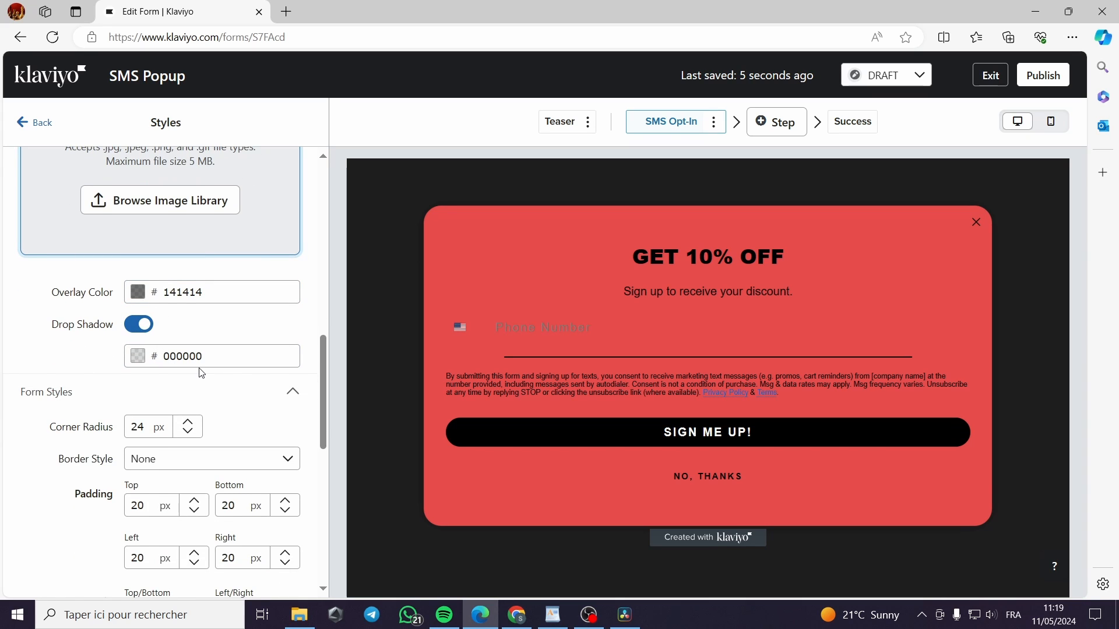
scroll(199, 370, down, 5)
scroll(200, 372, down, 4)
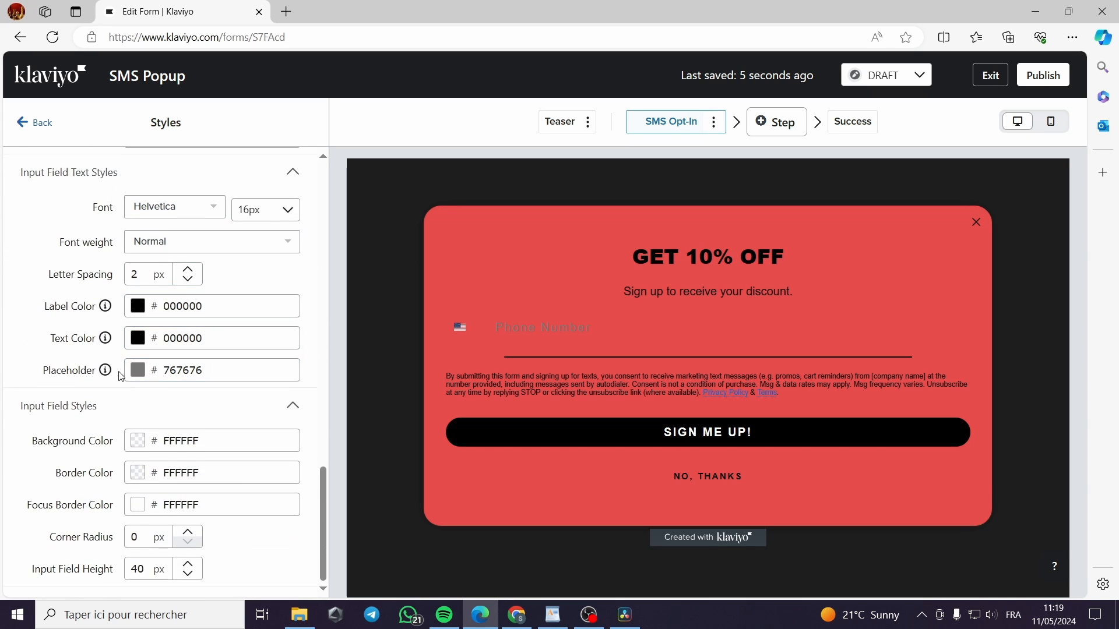
Review Targeting & behavior, deselecting the custom trigger code, then go back and open Add blocks
click(42, 122)
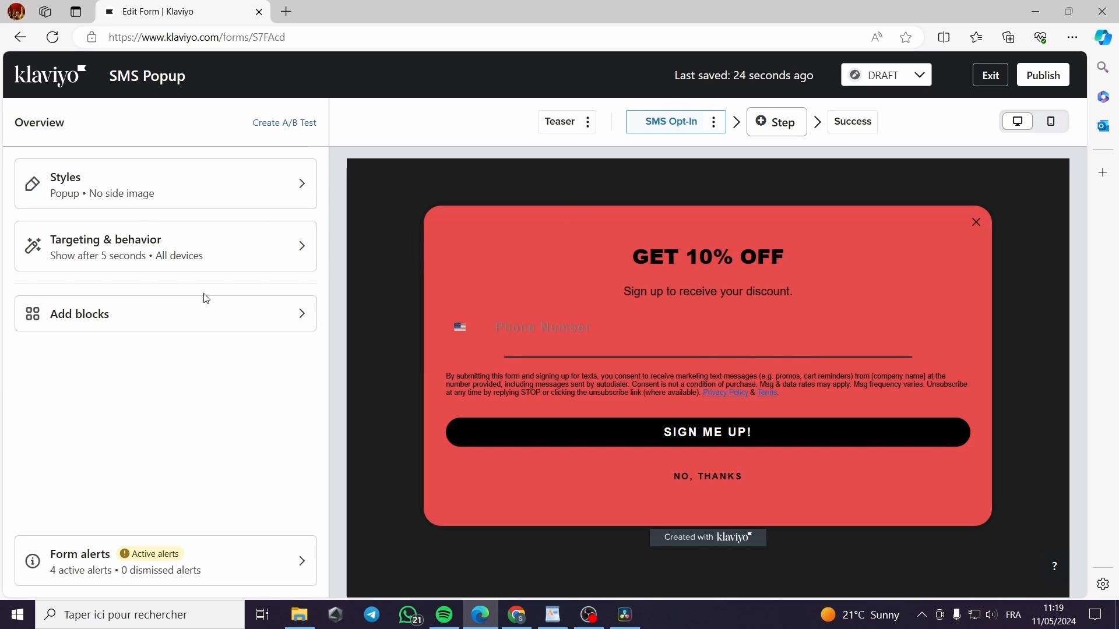
click(114, 261)
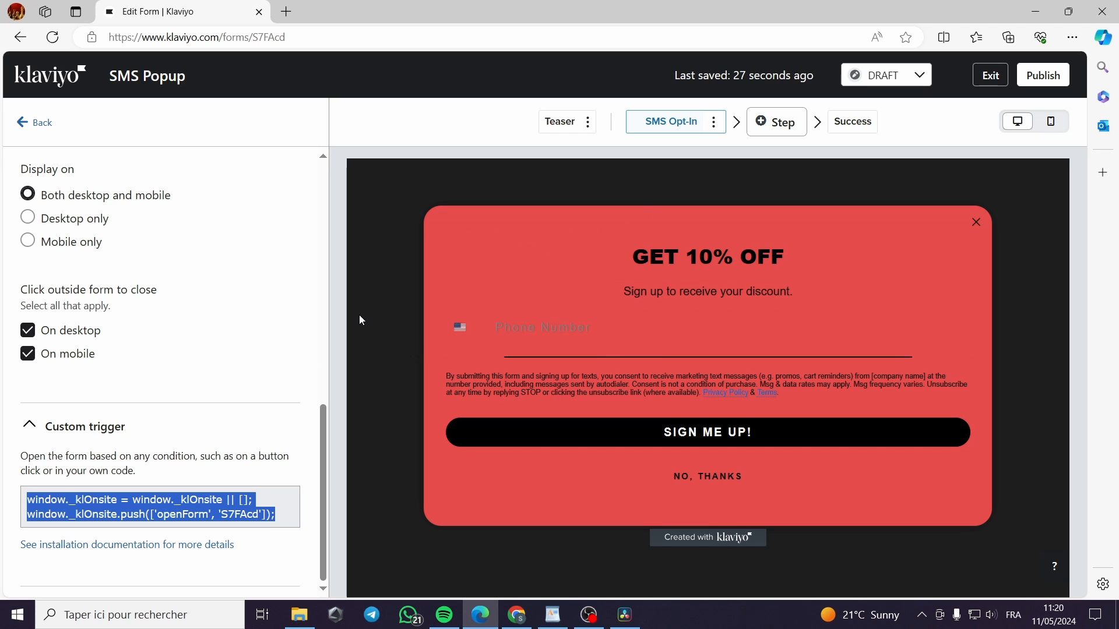
click(382, 320)
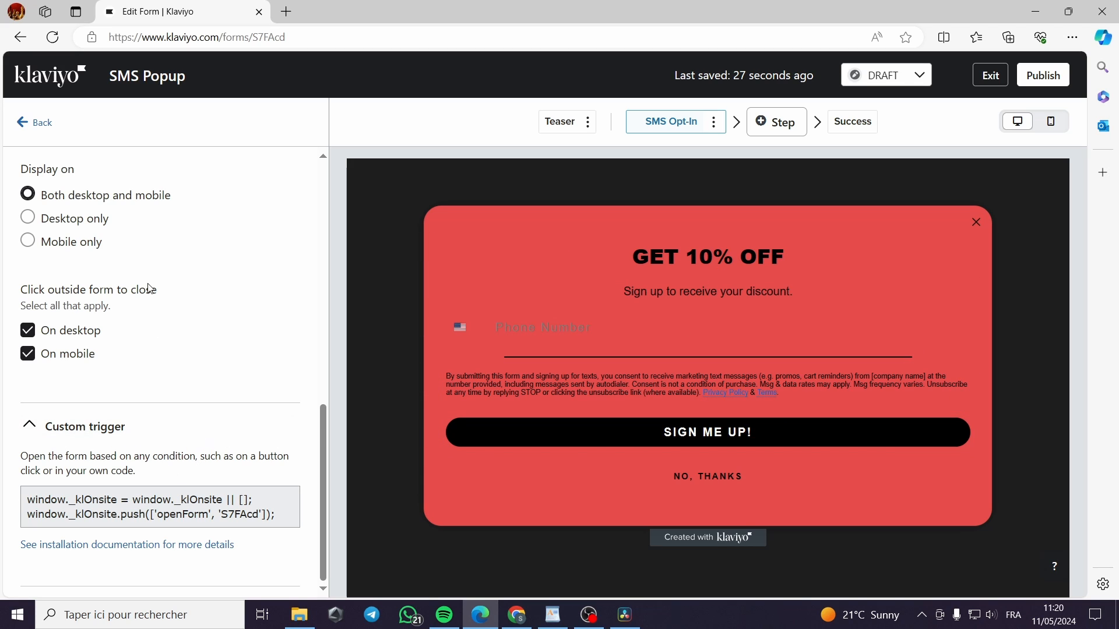
click(32, 126)
click(149, 318)
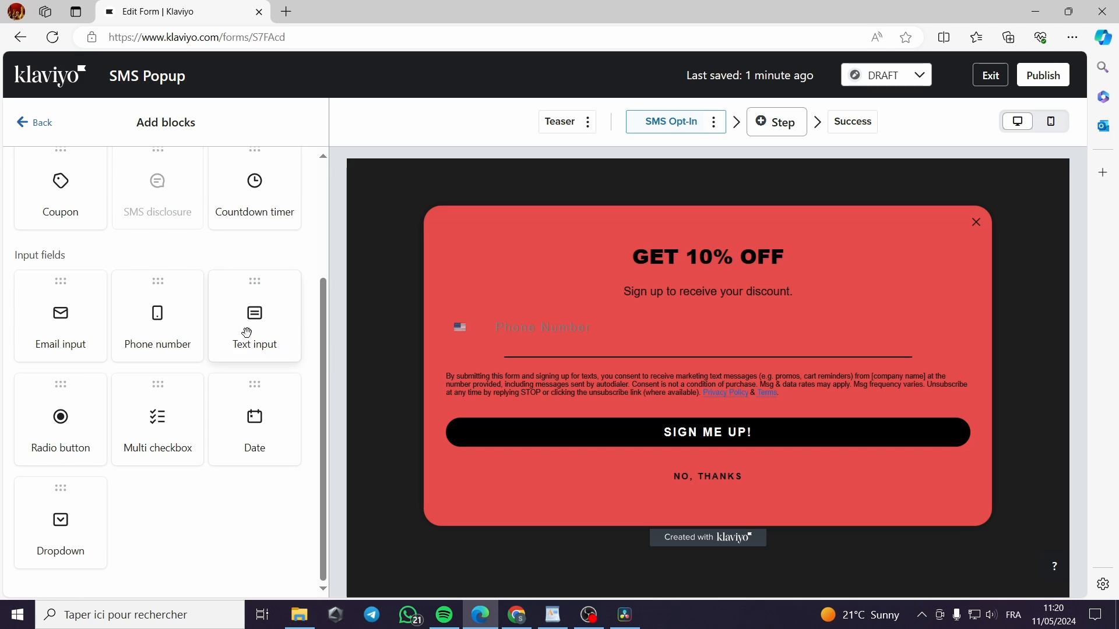
drag(263, 313, 544, 297)
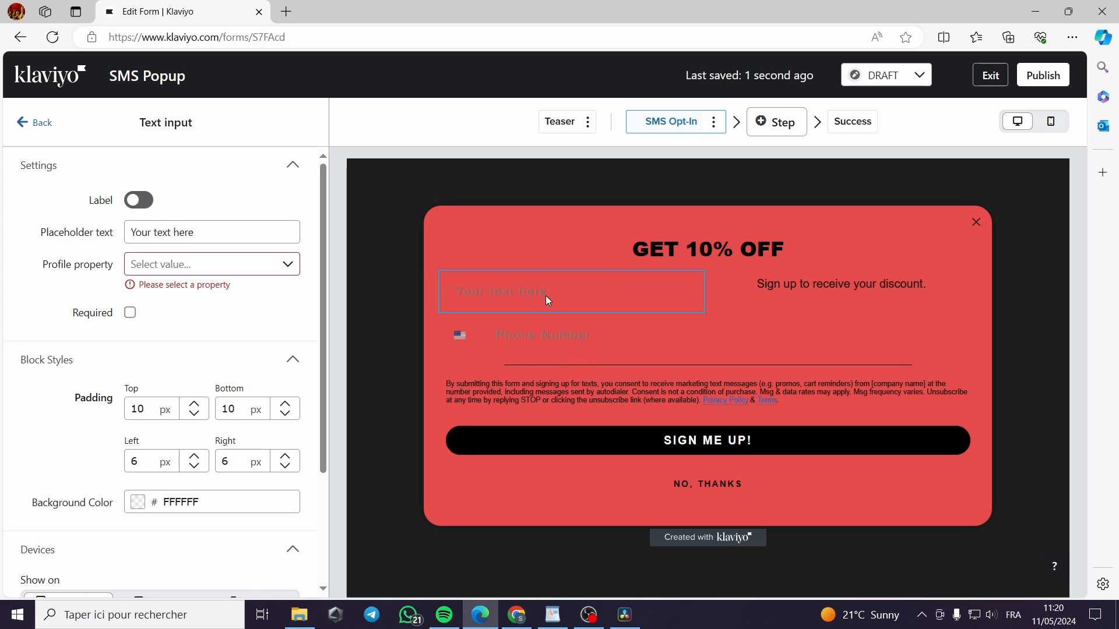
click(686, 283)
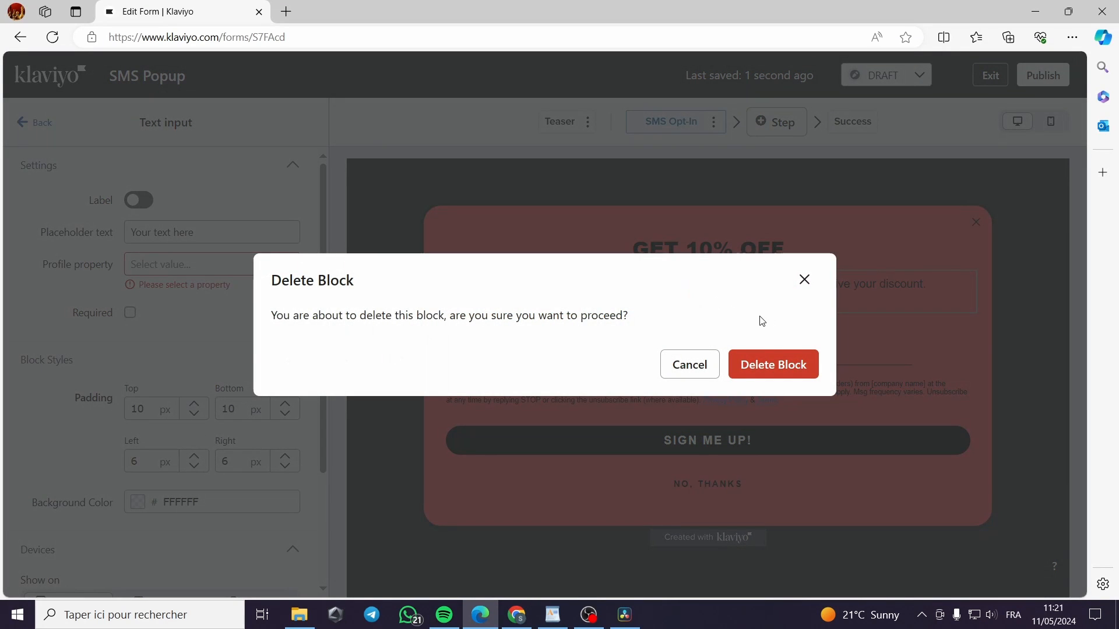
click(800, 282)
click(527, 296)
click(423, 283)
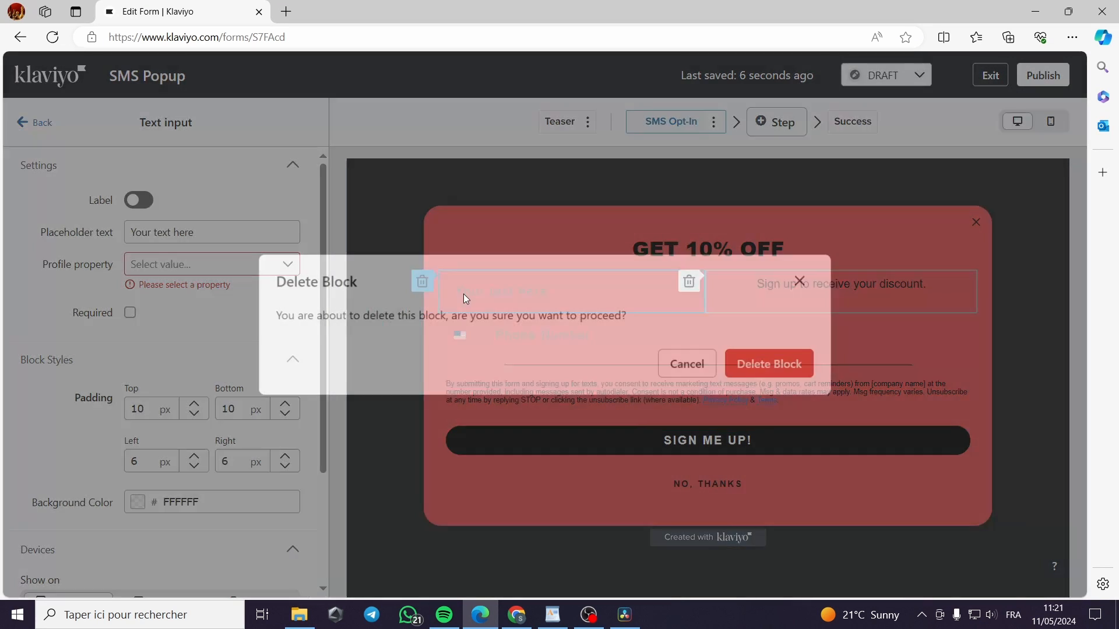
click(778, 364)
click(198, 316)
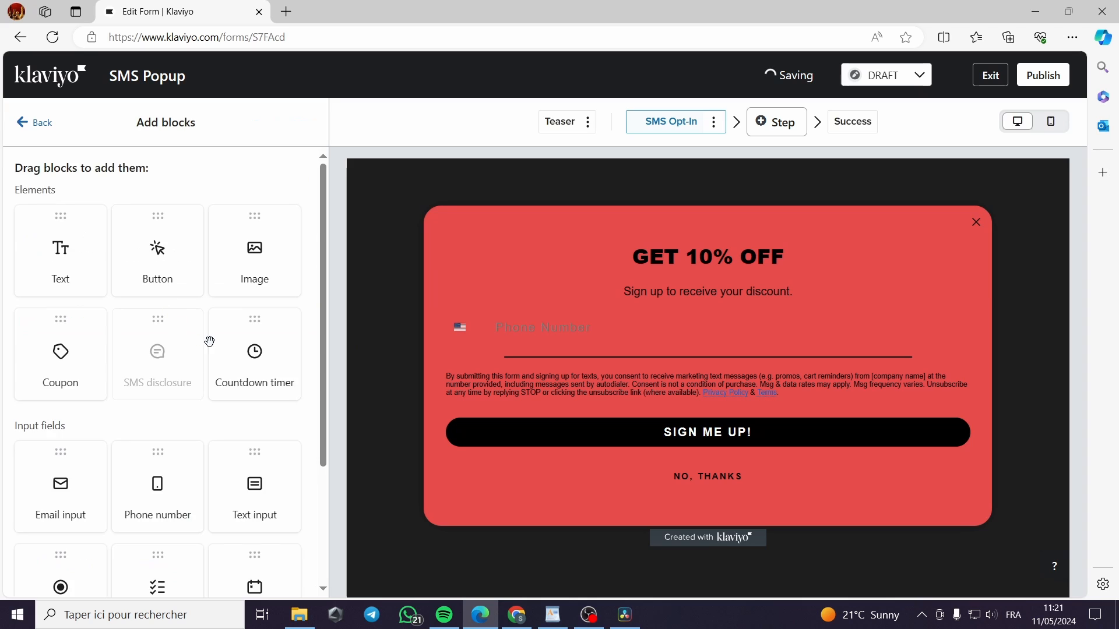
scroll(203, 357, down, 3)
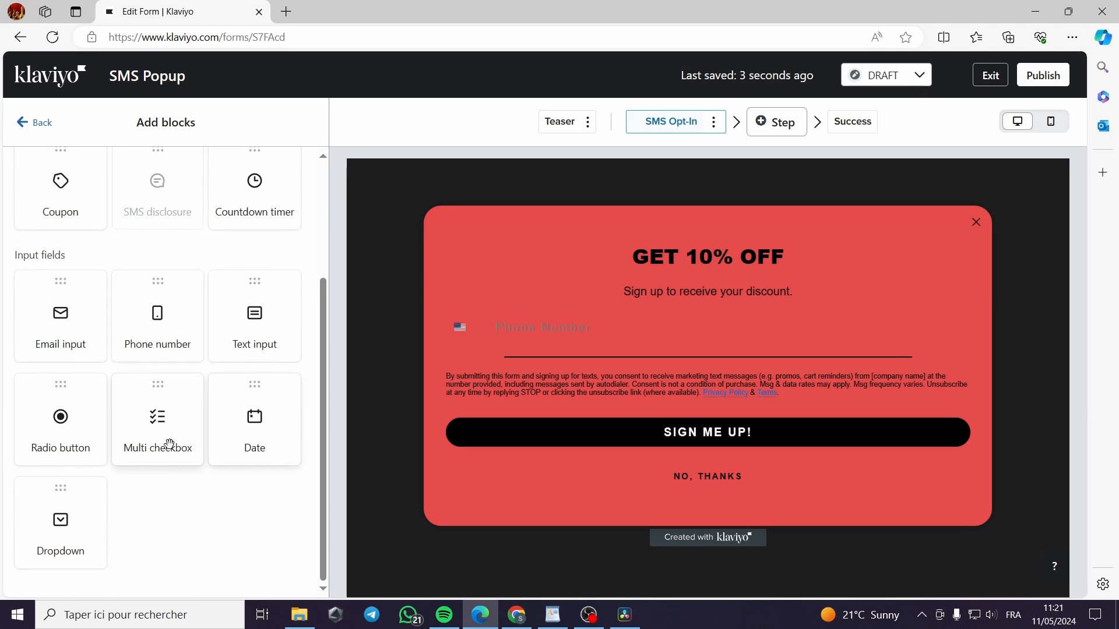
scroll(75, 499, up, 3)
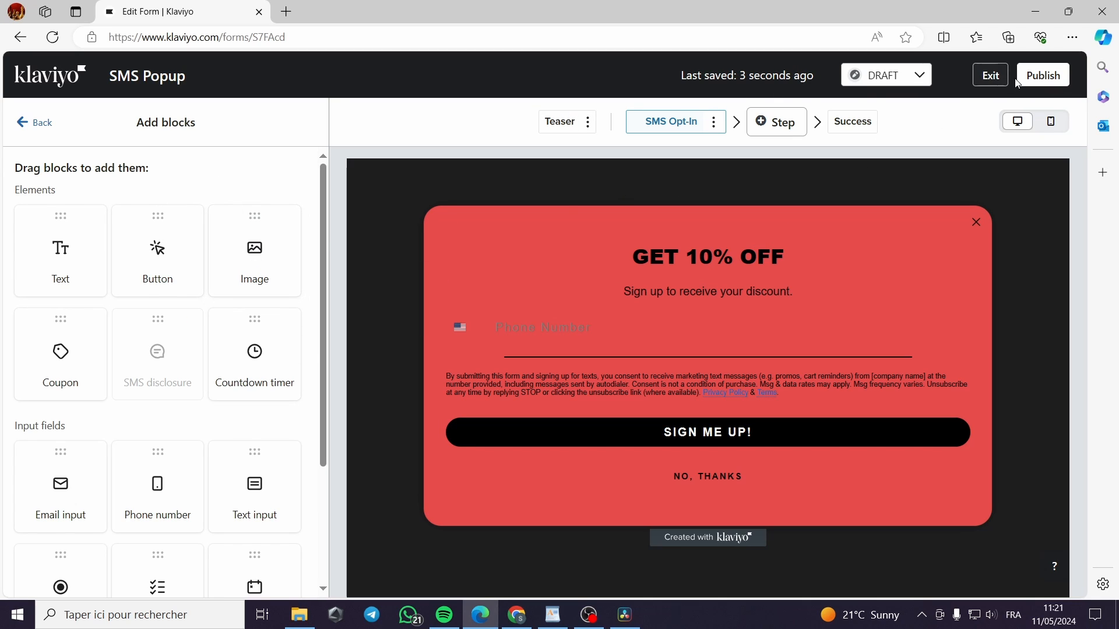
Publish the SMS Popup form anyway despite its 4 active alerts
click(1053, 82)
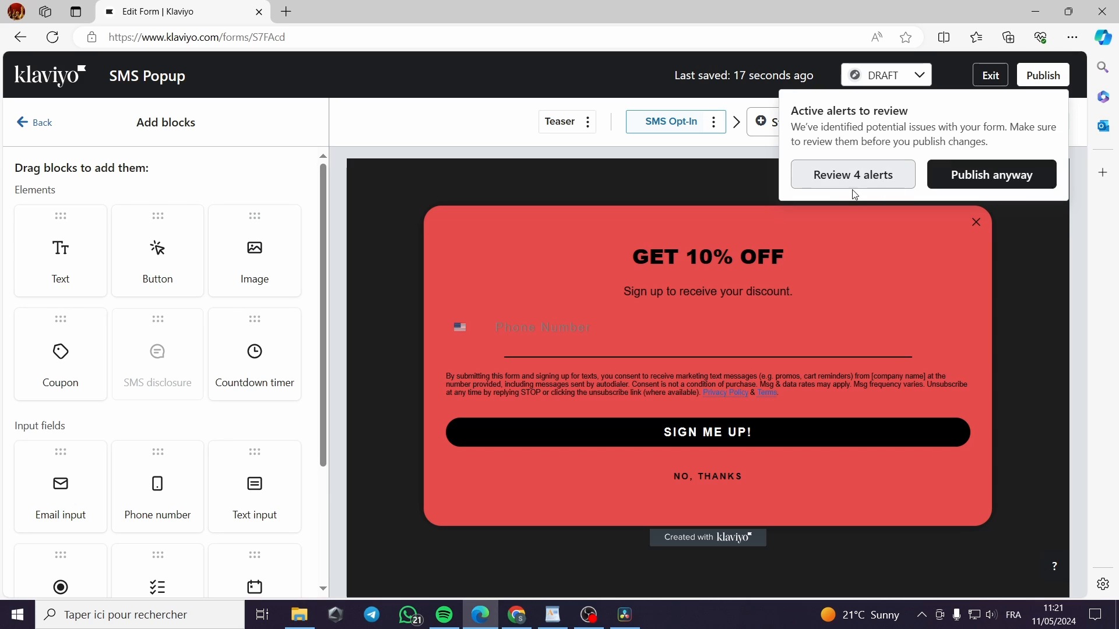
click(997, 183)
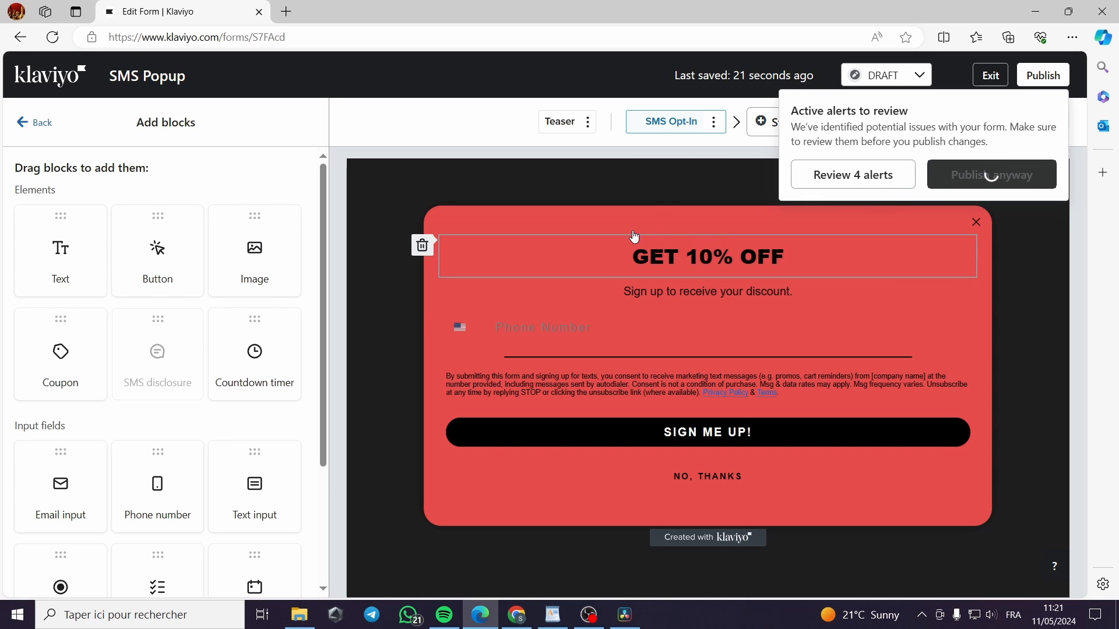